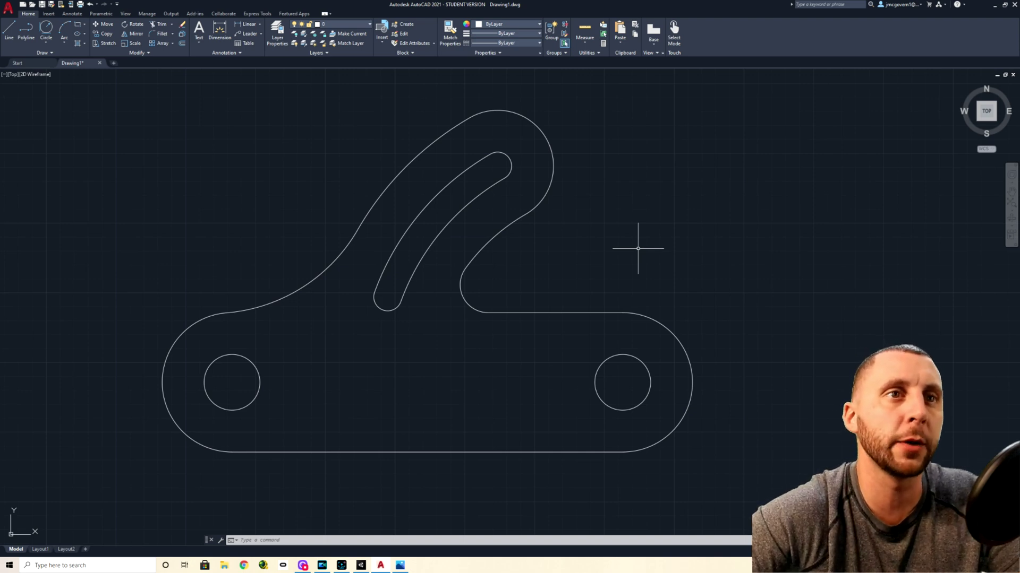
Bring the reference photo of the dimensioned bracket onto the screen and maximize it.
left_click_drag(1019, 118, 512, 89)
double_click(511, 89)
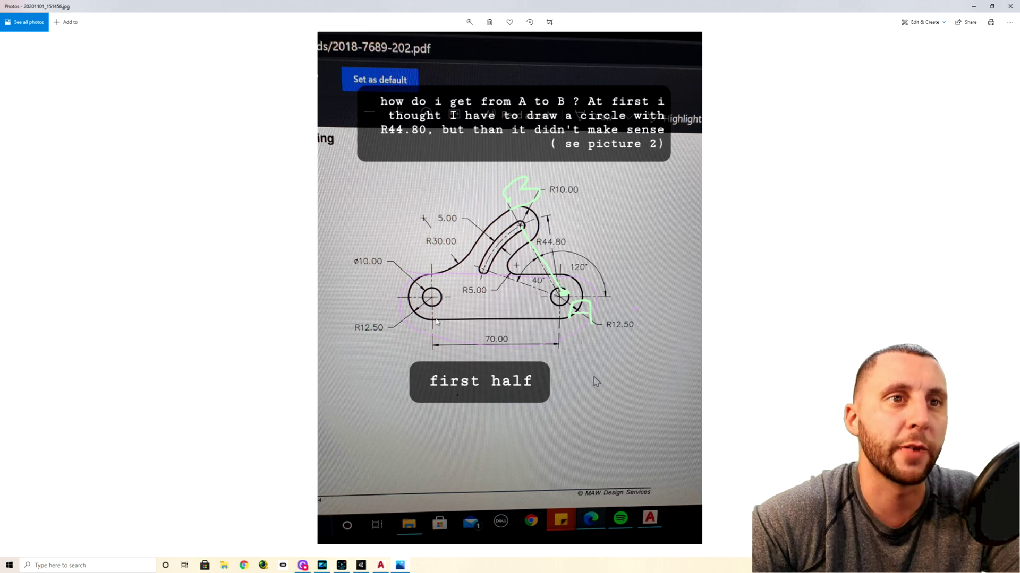
Switch to AutoCAD and draw a horizontal line of length 70 below the finished bracket.
key("alt+Tab")
scroll(402, 331, "down", 4)
middle_click_drag(412, 340, 406, 241)
left_click(9, 29)
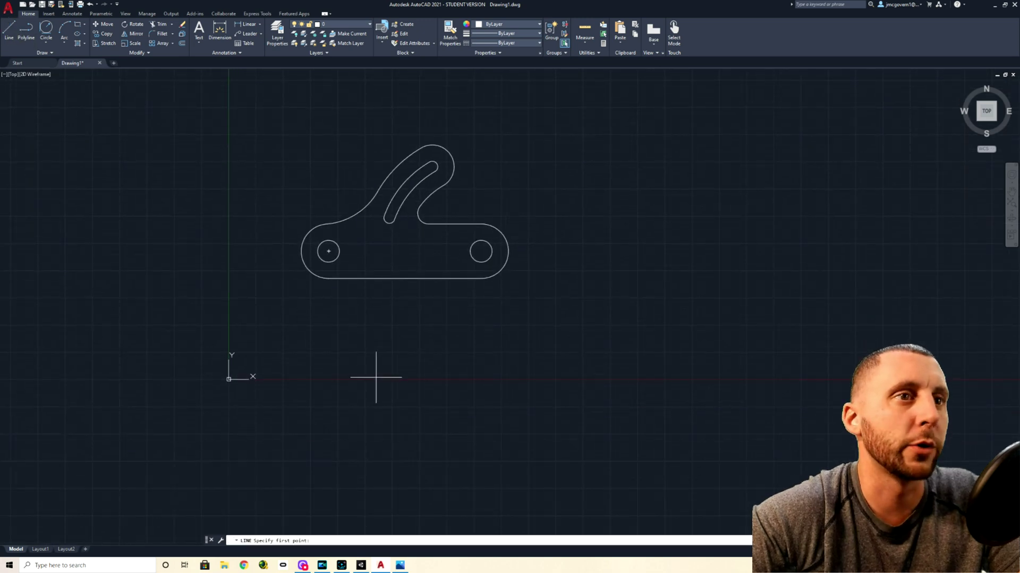
left_click(375, 380)
type("70")
key("Return")
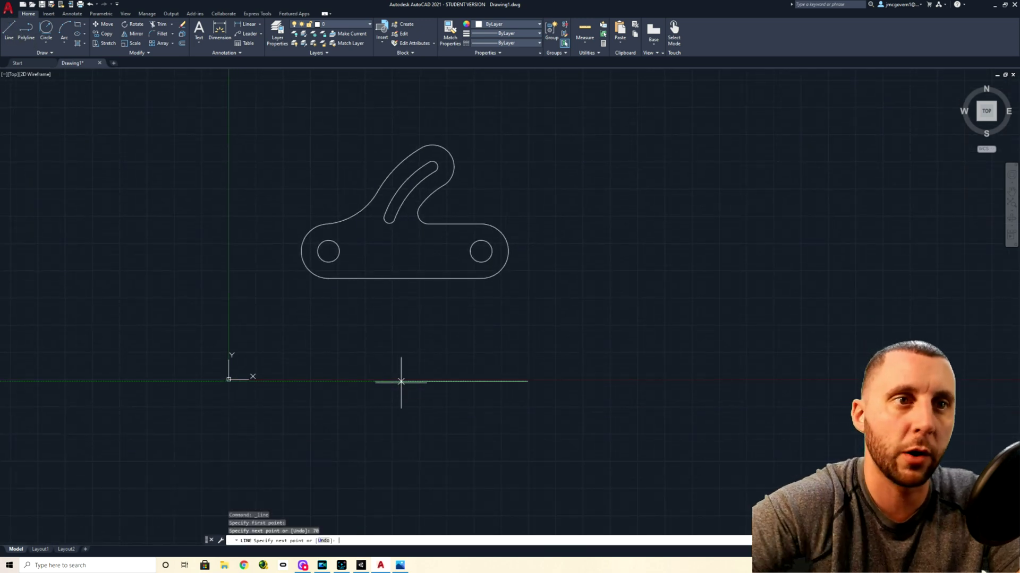
Check the hole diameter and end radius of the bracket in the reference photo, and return to AutoCAD.
key("alt+Tab")
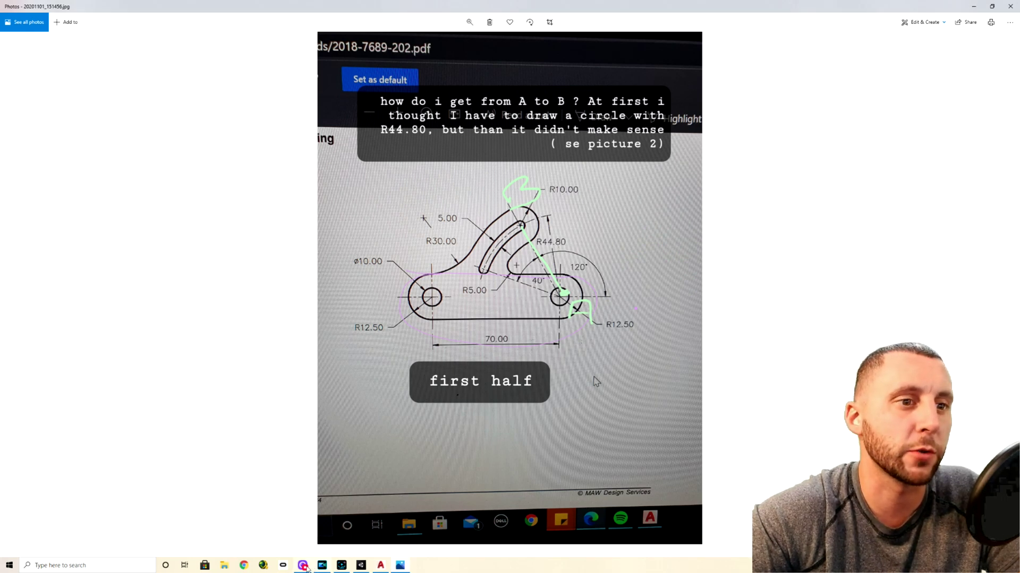
left_click(343, 566)
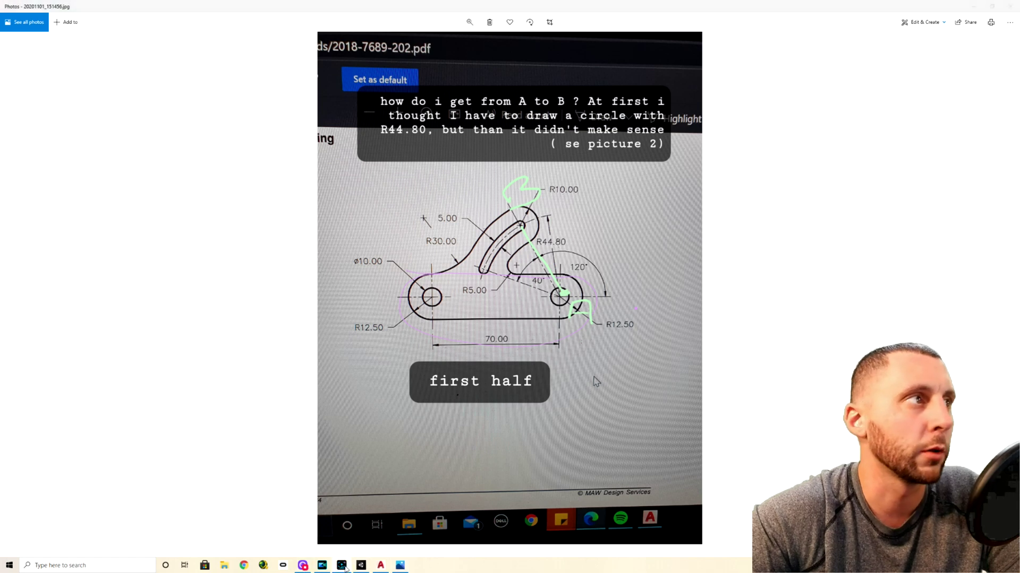
left_click(290, 383)
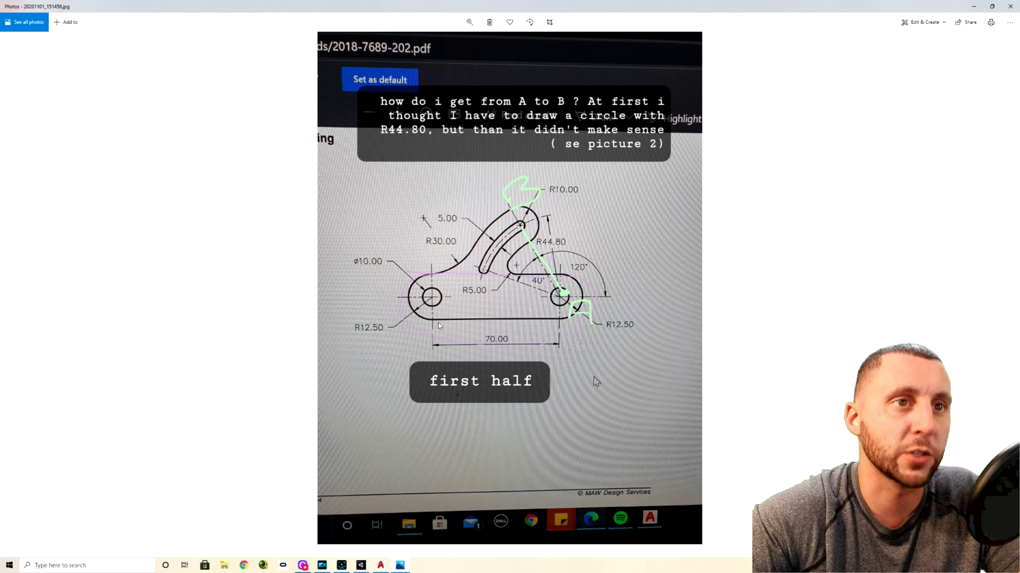
key("alt+Tab")
key("alt+Tab")
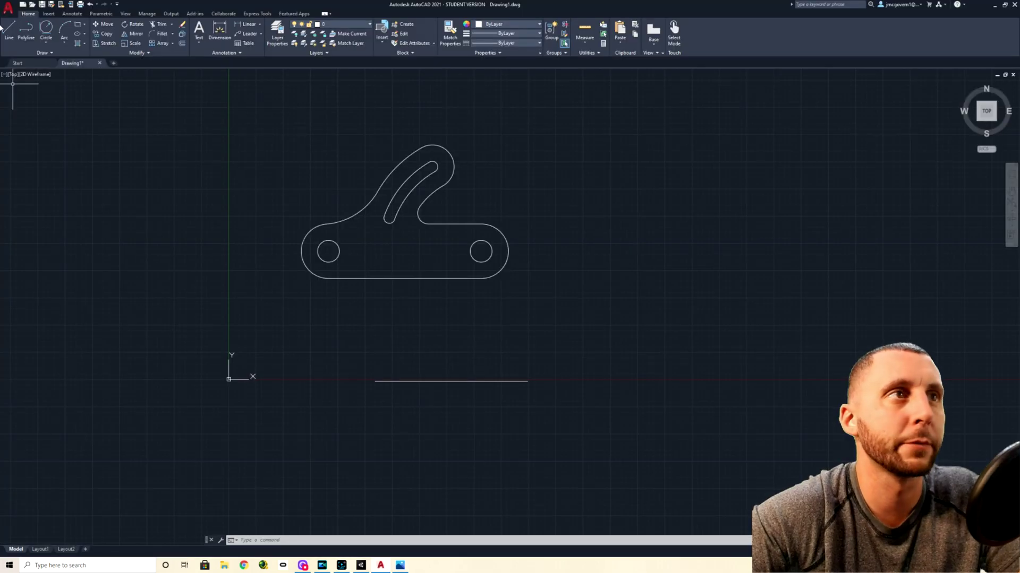
Draw a circle of diameter 10 centered on the left end of the horizontal line.
left_click(46, 42)
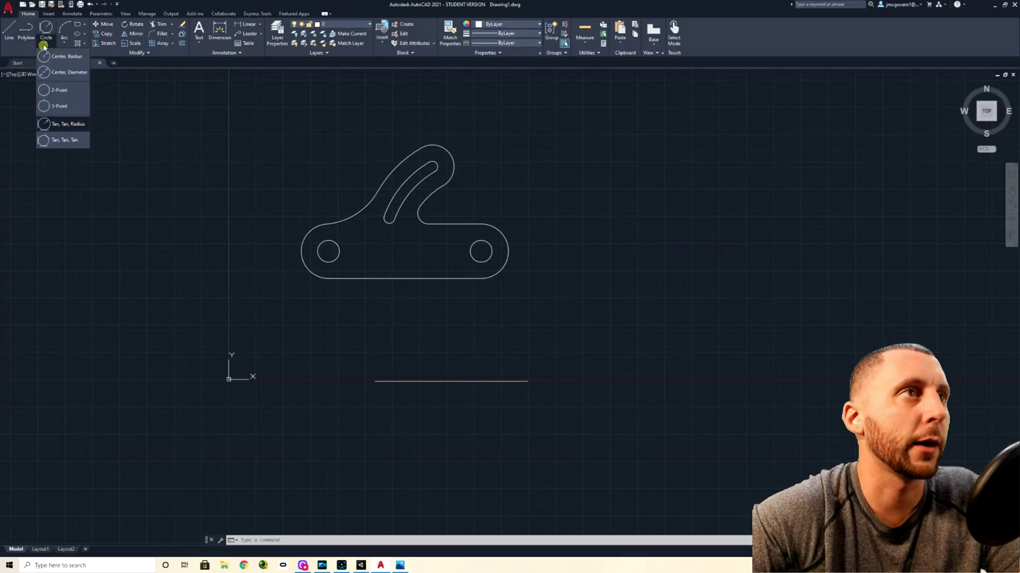
left_click(67, 72)
left_click(375, 381)
type("10")
key("Return")
Draw a concentric circle of radius 12.5 around the hole at the line's left end.
left_click(52, 44)
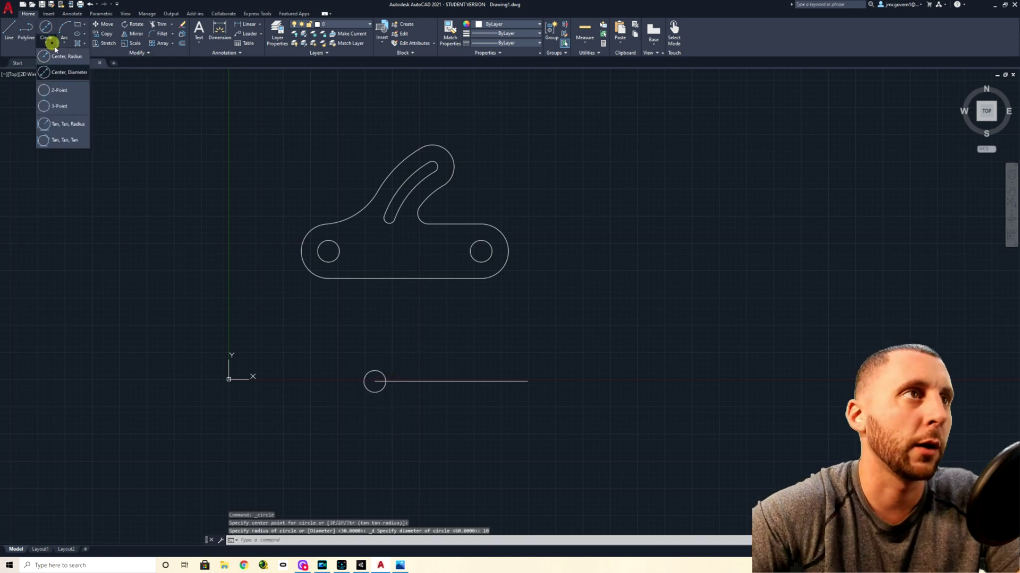
left_click(59, 56)
left_click(375, 381)
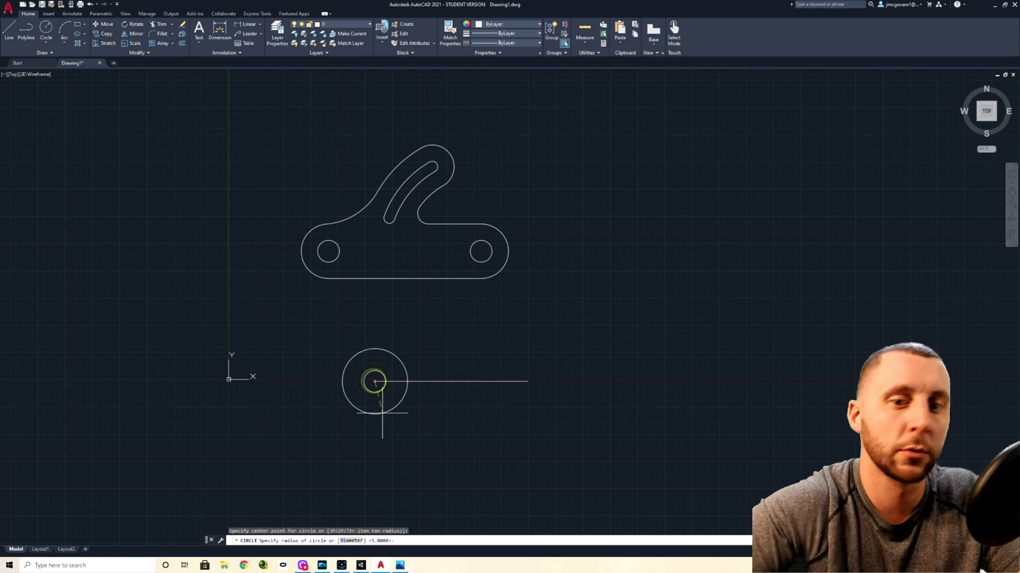
type("12.5")
key("Return")
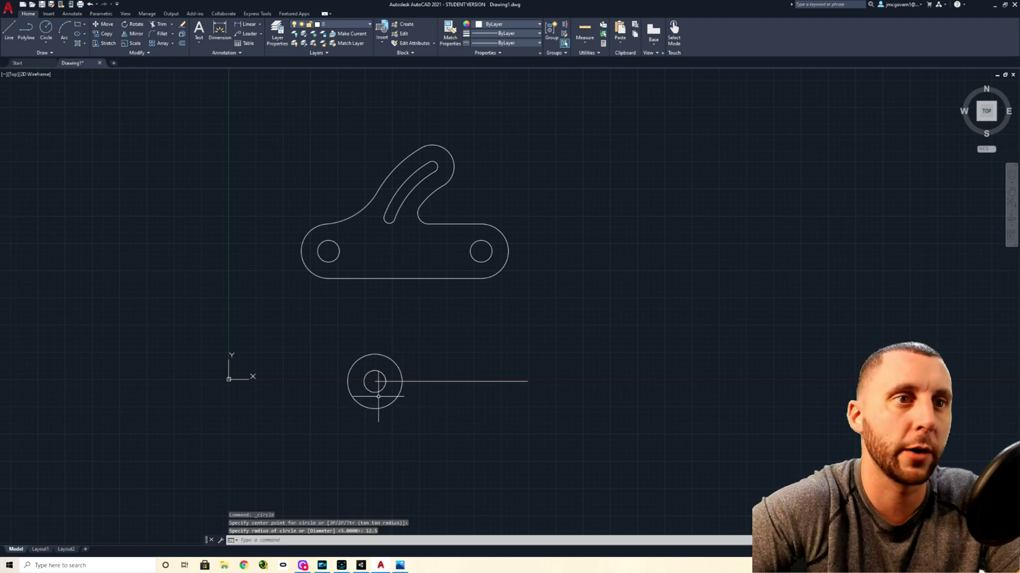
Copy both concentric circles from their center to the right end of the horizontal line.
left_click(375, 393)
left_click(378, 409)
type("co")
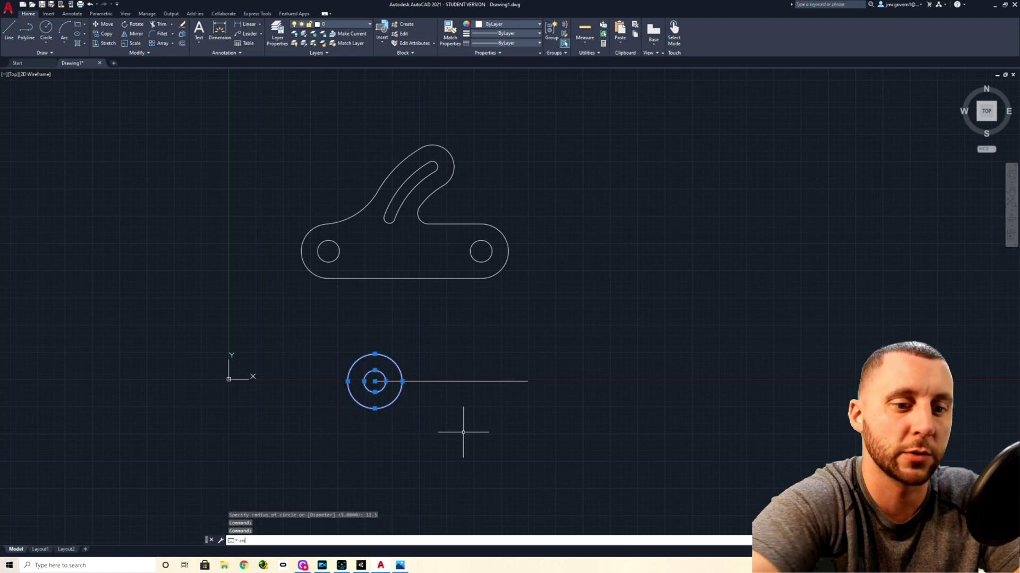
key("Return")
left_click(375, 382)
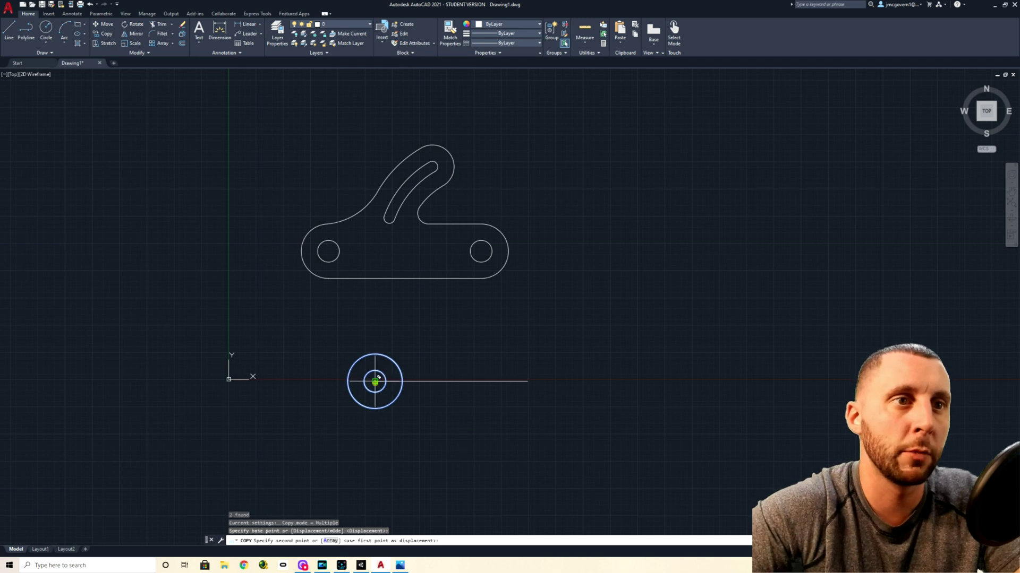
left_click(528, 381)
key("Escape")
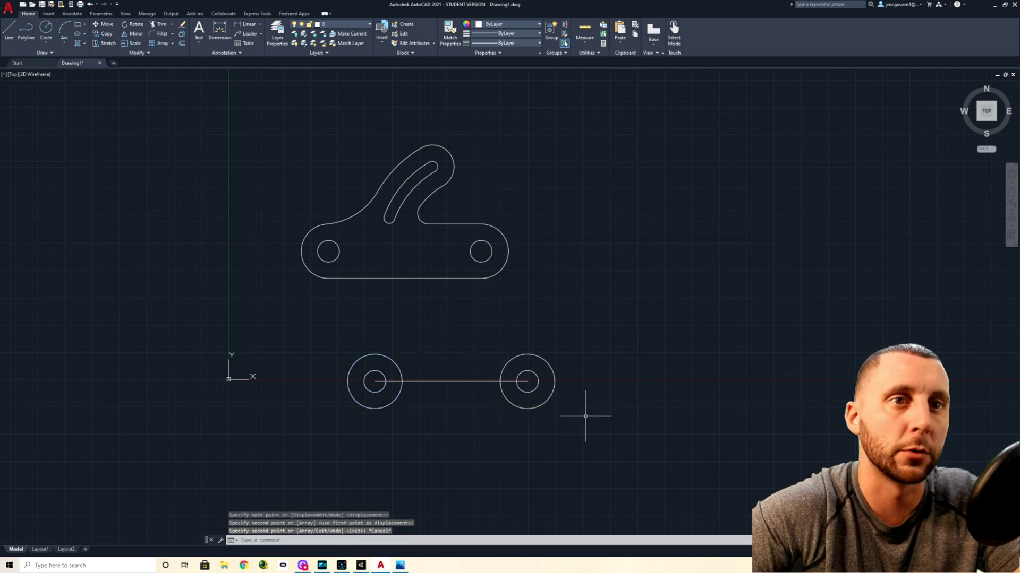
Erase the horizontal construction line joining the centers of the two circle pairs.
left_click(458, 412)
mouse_move(457, 412)
left_mouse_down()
mouse_move(432, 360)
mouse_move(449, 426)
left_mouse_up()
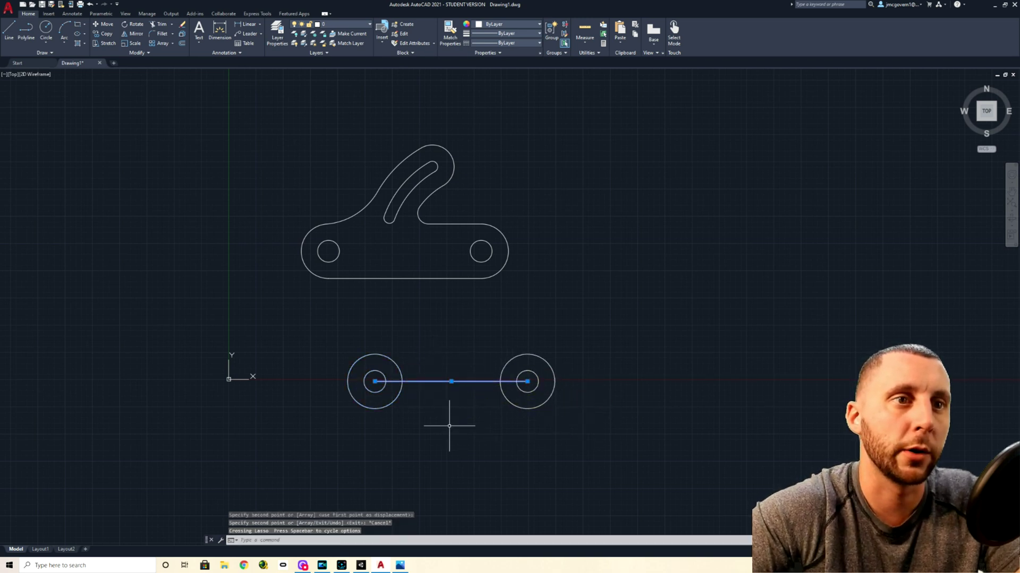
key("Delete")
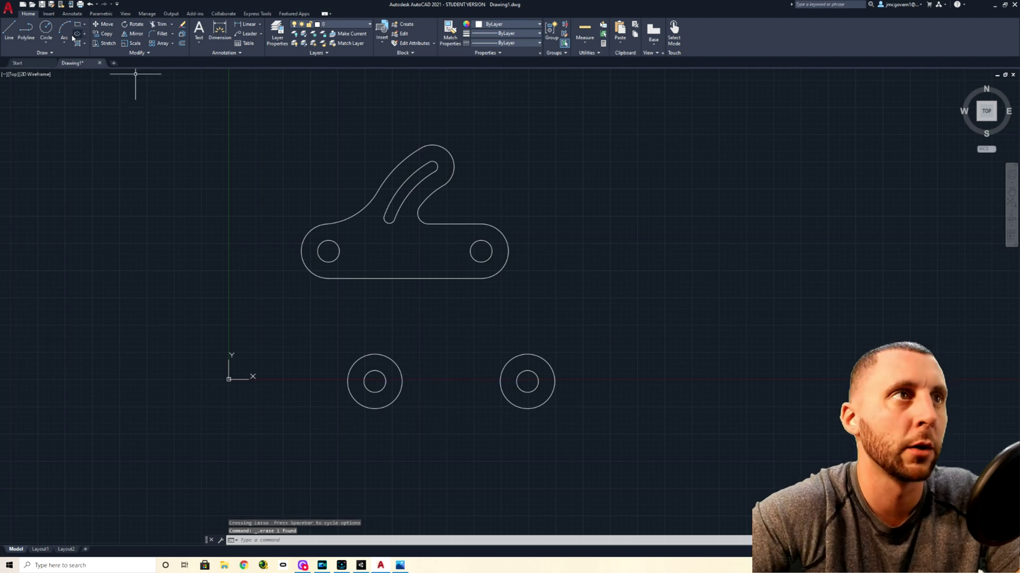
left_click(13, 33)
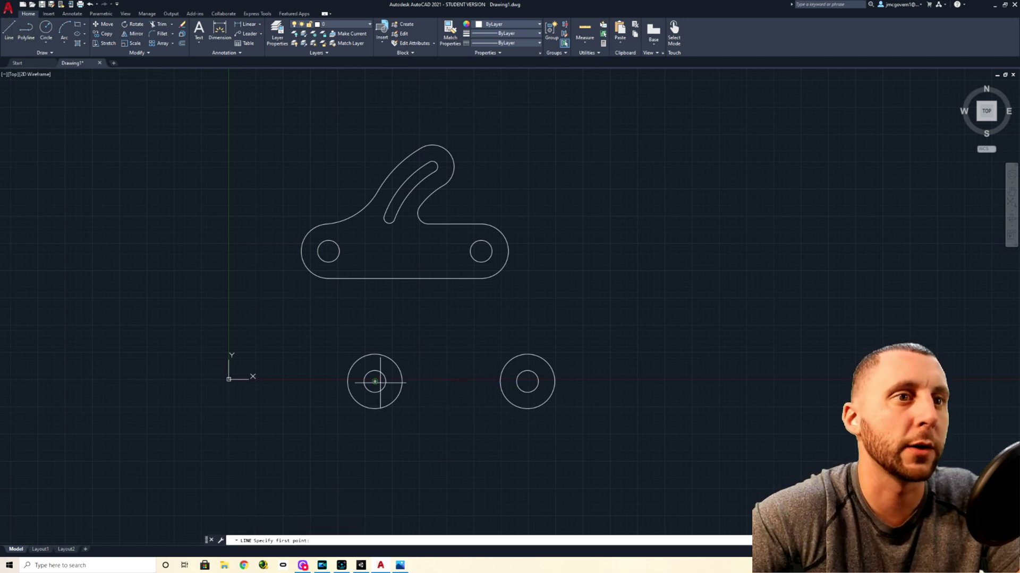
key("Escape")
key("Escape")
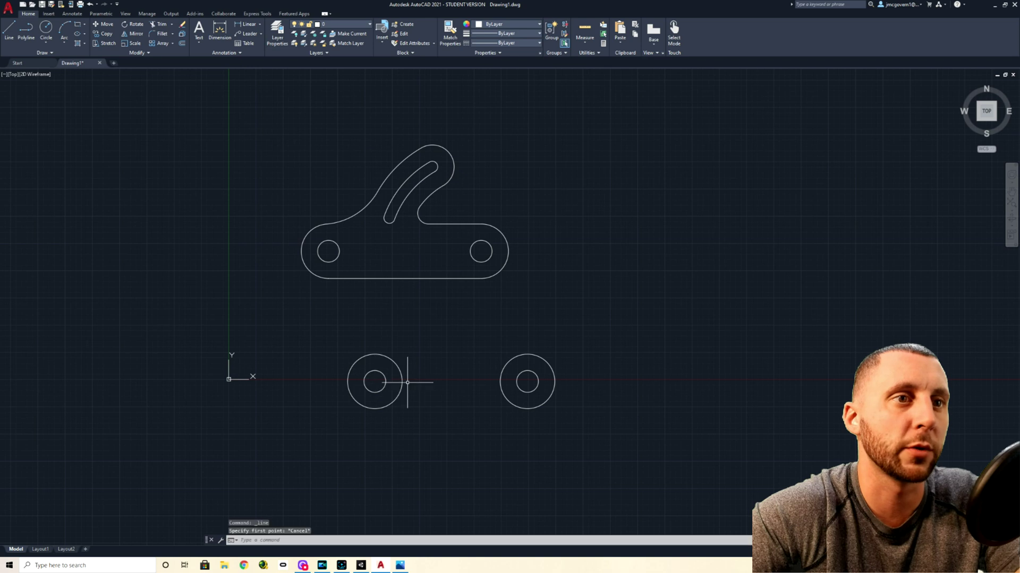
Review which object snap modes are active in the drafting settings and accept them.
type("os")
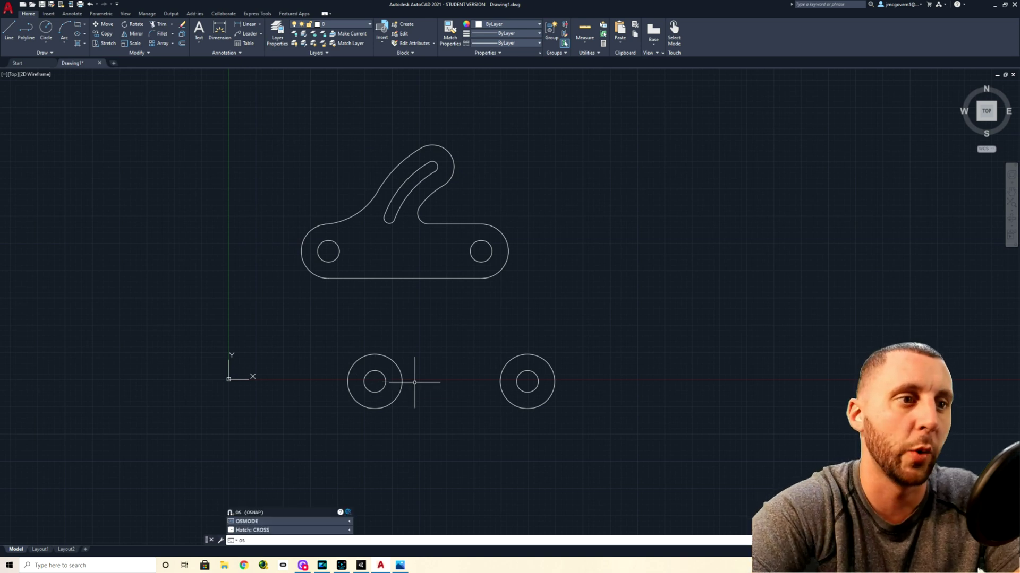
key("Return")
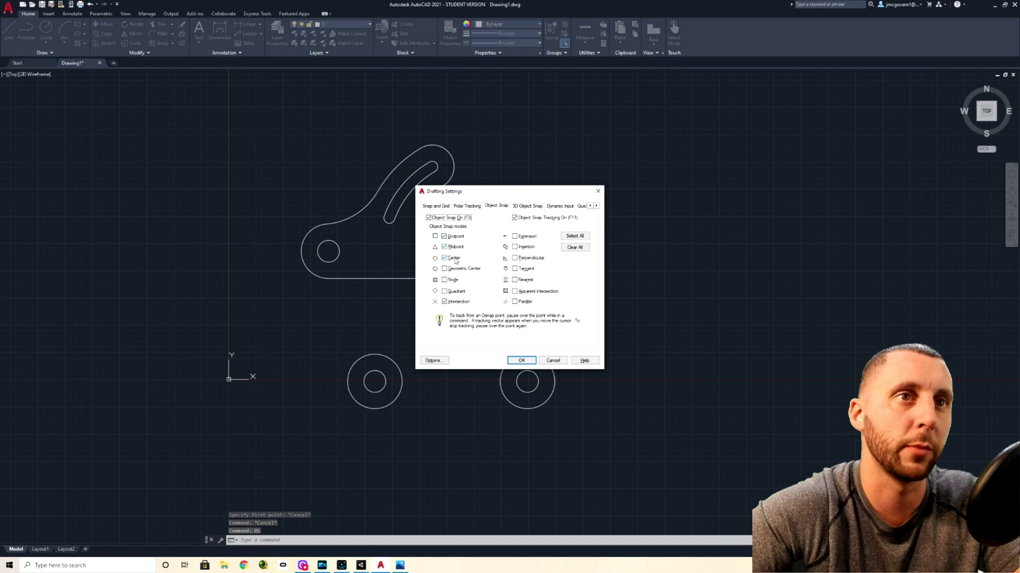
left_click(521, 362)
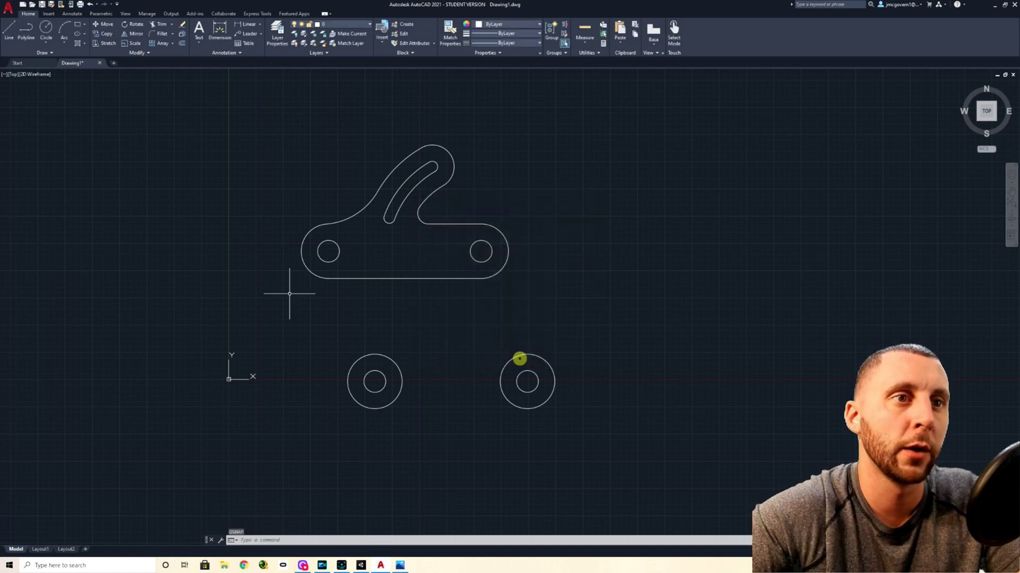
Draw the bottom tangent line between the two outer circles, starting from the left center, and erase the vertical helper segment.
left_click(9, 29)
scroll(393, 404, "up", 4)
middle_click_drag(398, 405, 303, 353)
left_click(254, 299)
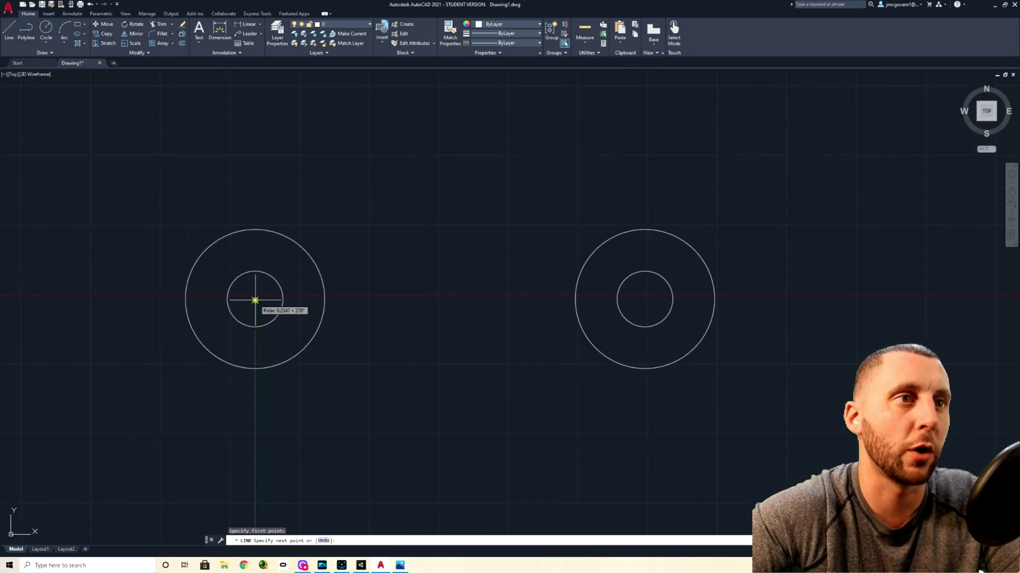
left_click(255, 366)
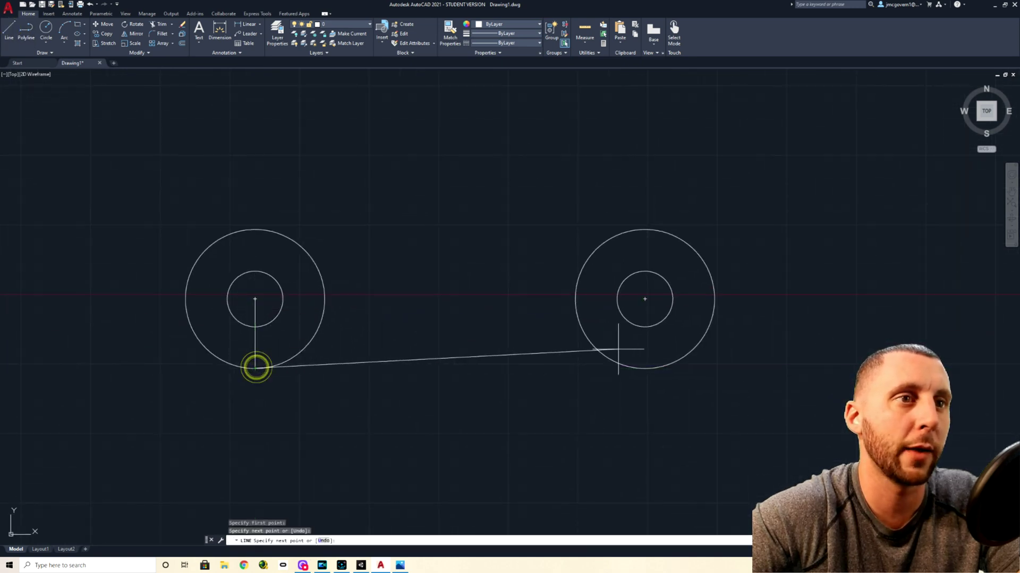
left_click(644, 368)
key("Escape")
left_click_drag(276, 333, 236, 345)
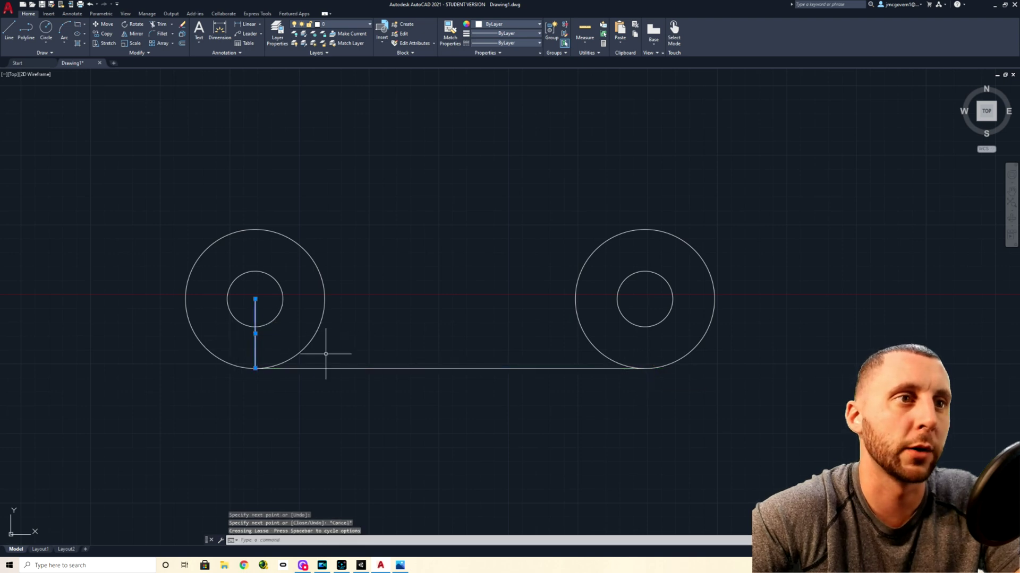
key("Delete")
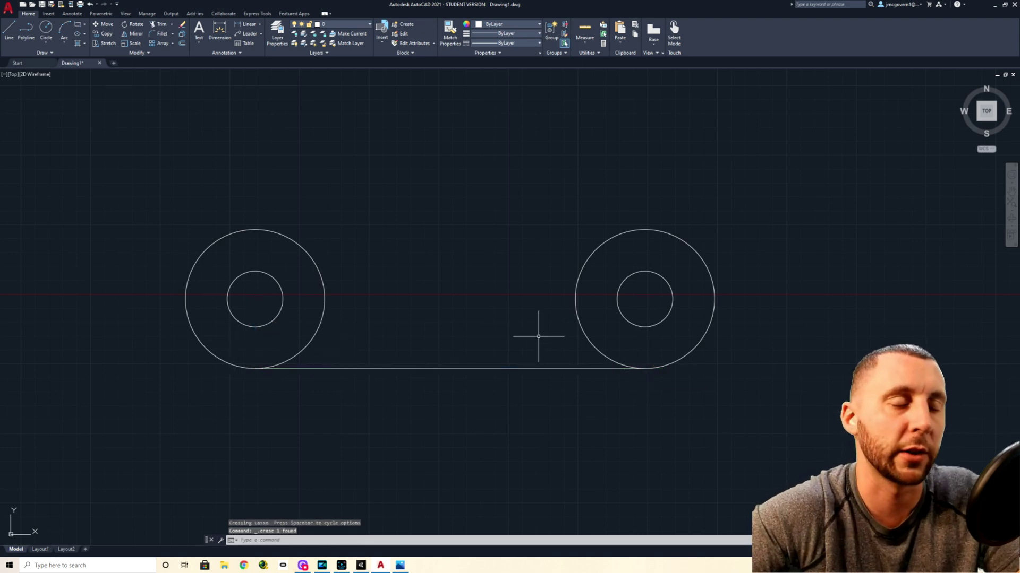
left_click(9, 29)
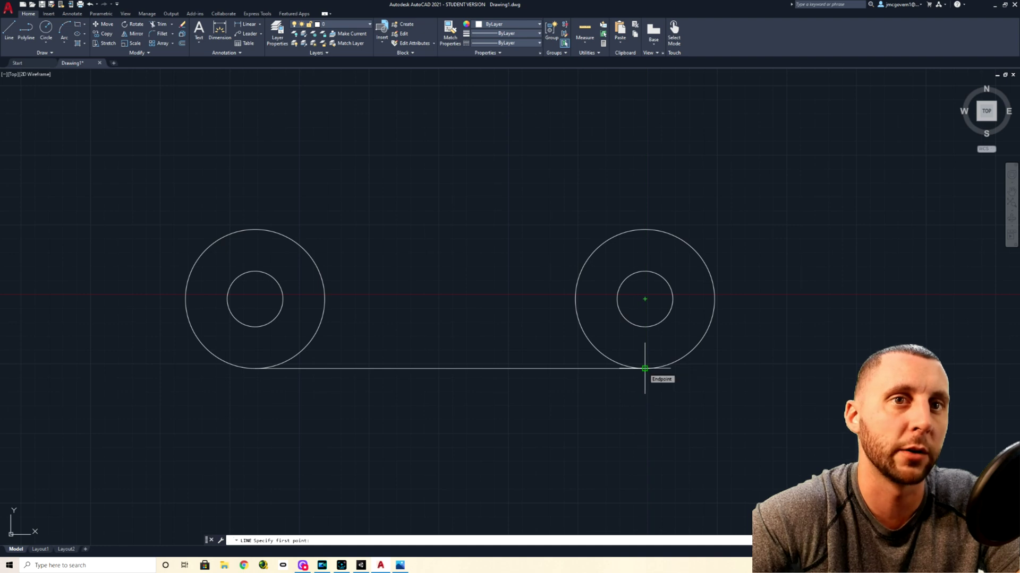
left_click(645, 368)
left_click(256, 368)
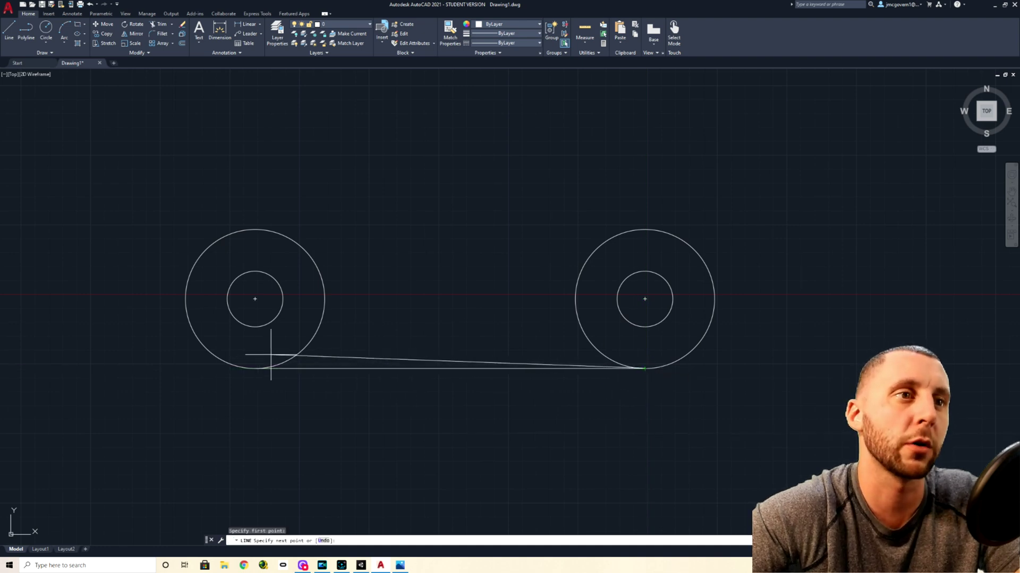
key("Escape")
Move the whole finished bracket straight up, farther away from the new drawing.
scroll(466, 312, "down", 2)
middle_click_drag(471, 280, 381, 349)
scroll(381, 367, "down", 2)
mouse_move(211, 335)
left_mouse_down()
mouse_move(441, 116)
mouse_move(246, 177)
left_mouse_up()
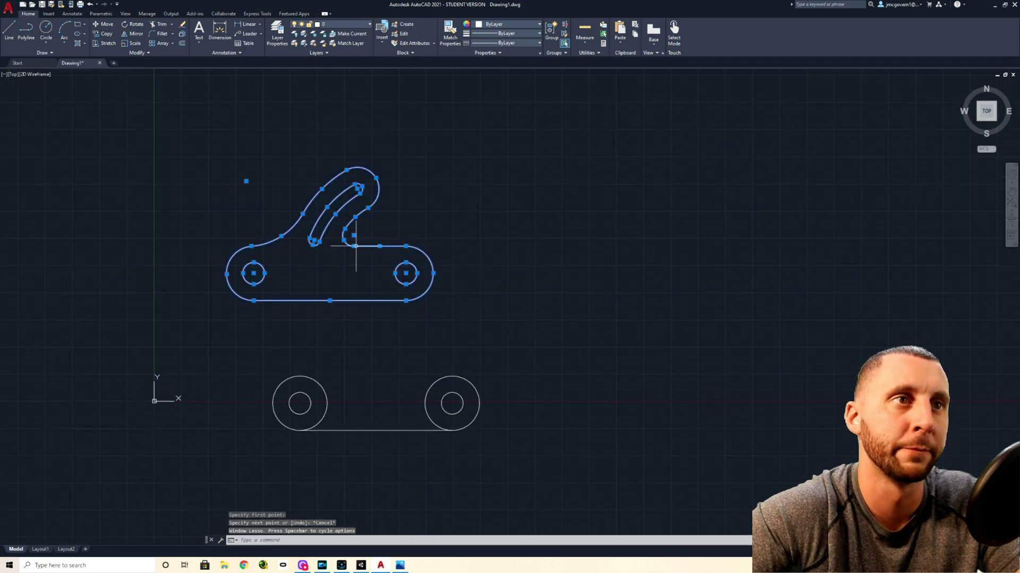
type("m")
key("space")
left_click(621, 315)
left_click(622, 282)
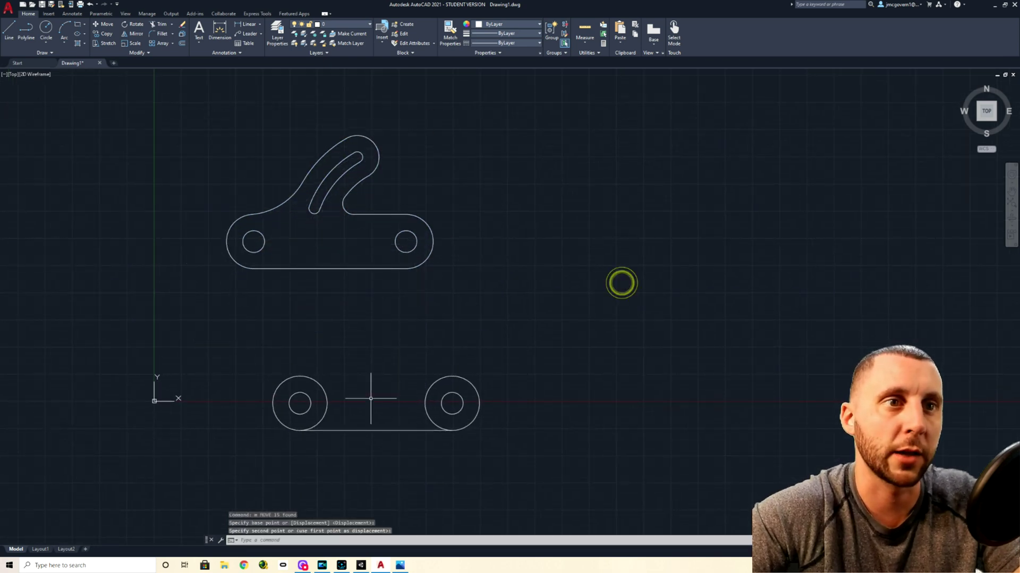
Check the slot arc dimension in the reference photo and draw a circle of radius 44.8 centered on the right hole.
scroll(364, 409, "up", 4)
scroll(343, 396, "down", 2)
key("alt+Tab")
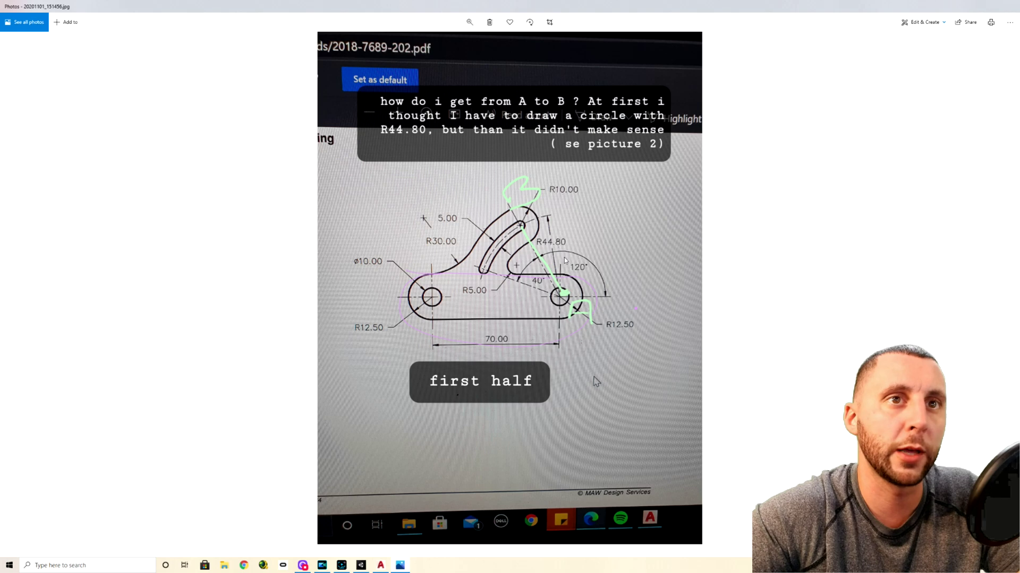
key("alt+Tab")
left_click(47, 42)
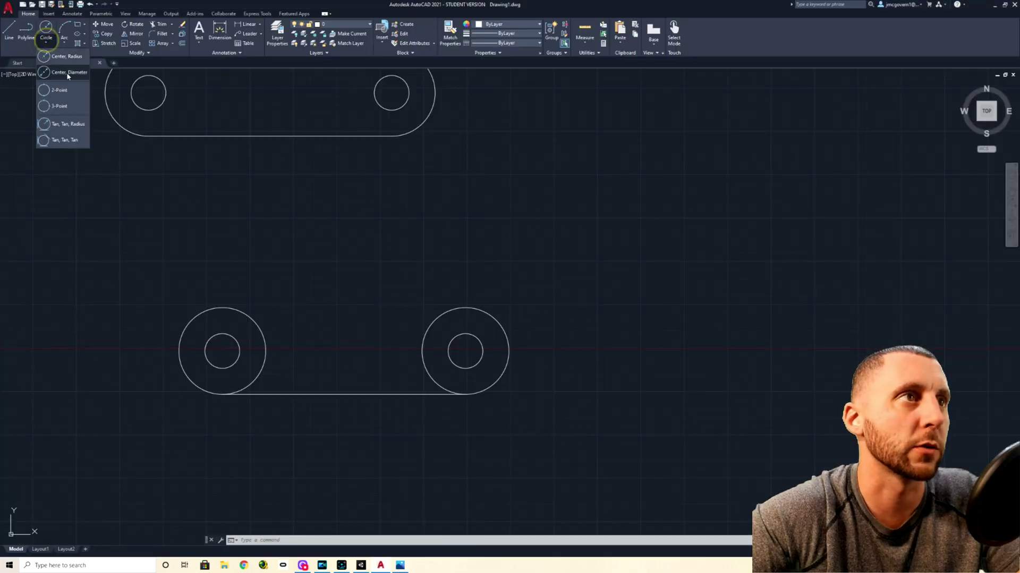
left_click(67, 60)
left_click(466, 351)
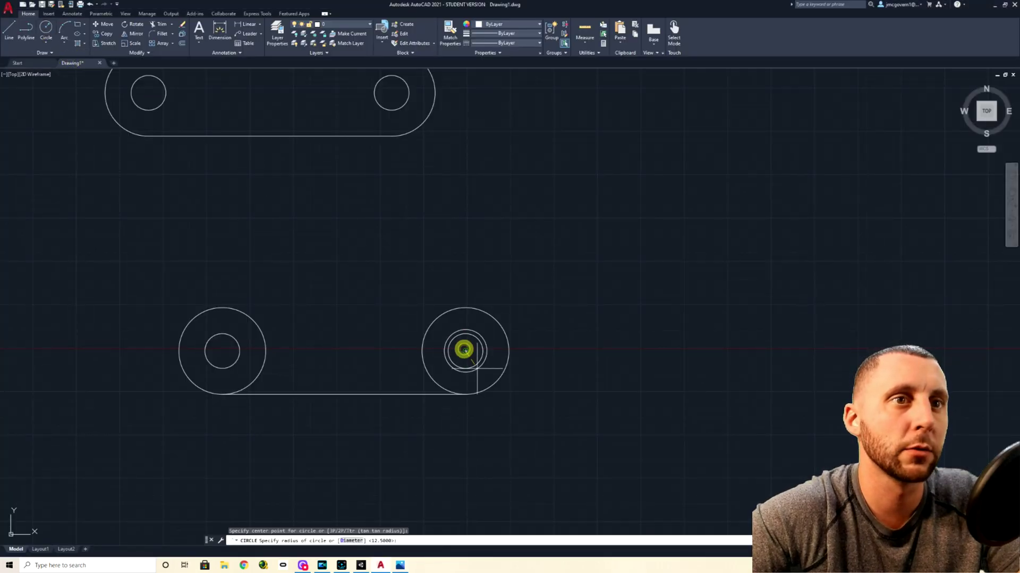
type("44.8")
key("Return")
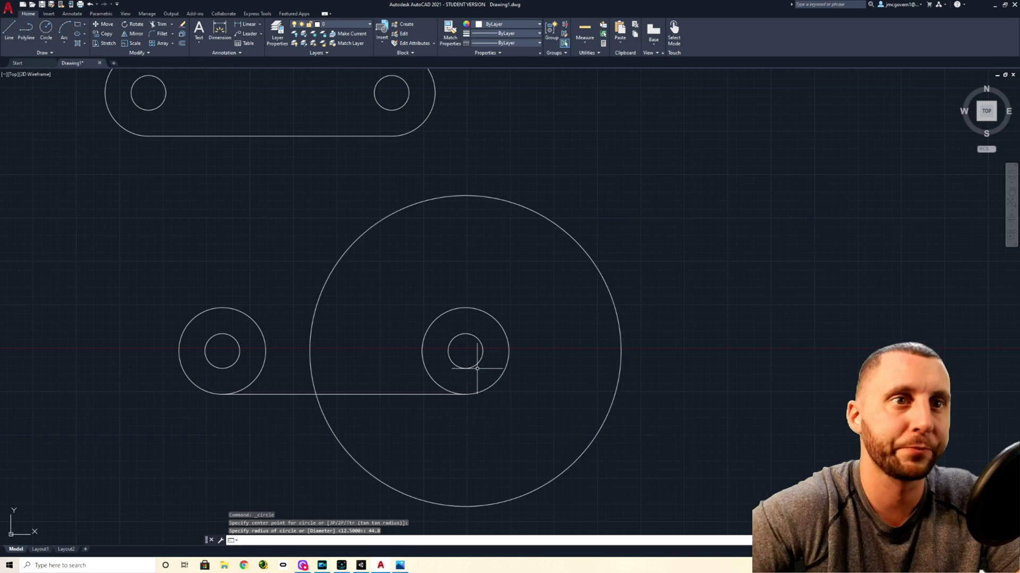
Check the slot's dimensions in the reference photo and draw a 44.8 long horizontal line rightward from the right hole's center.
left_click(10, 30)
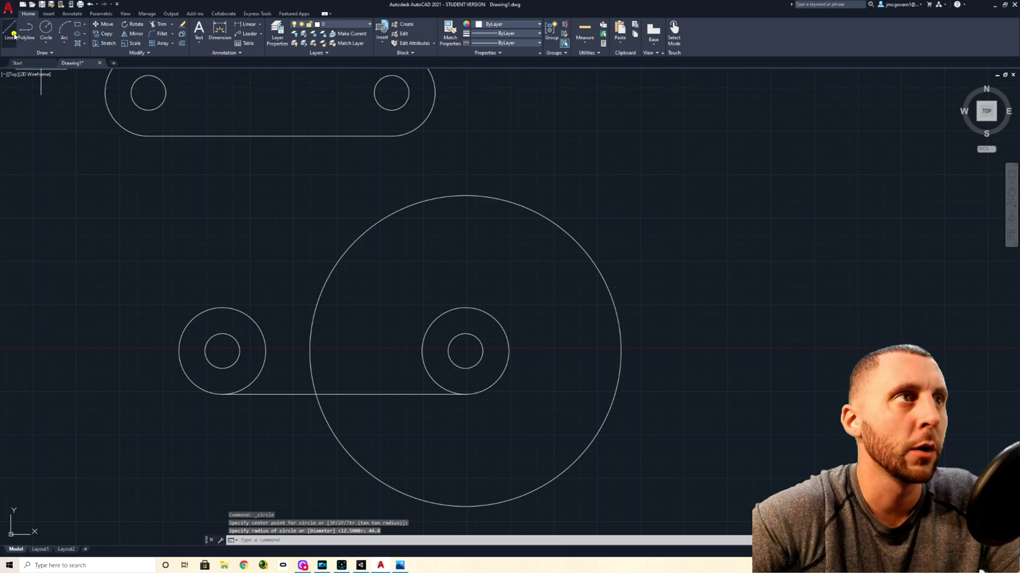
left_click(465, 350)
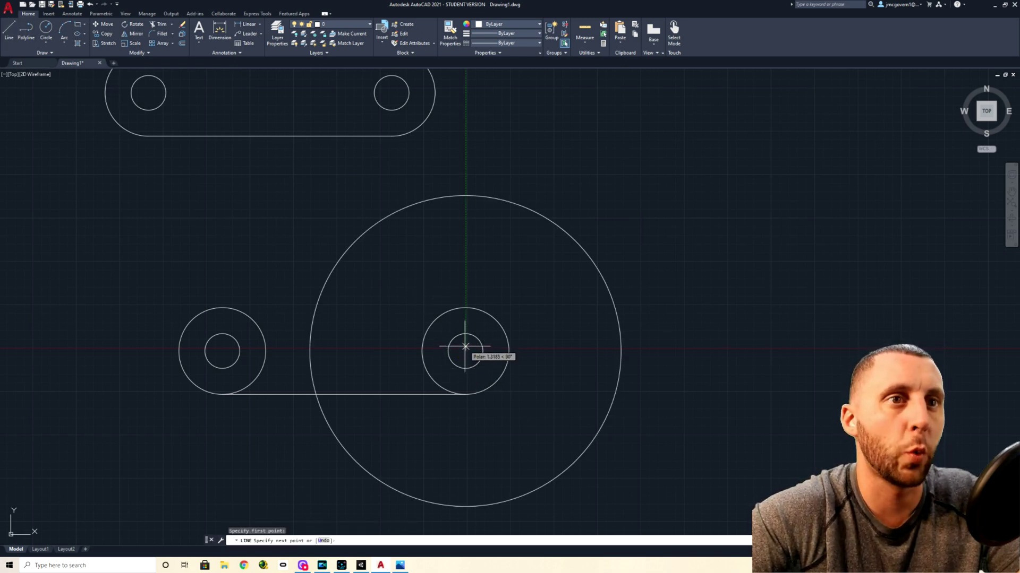
key("alt+Tab")
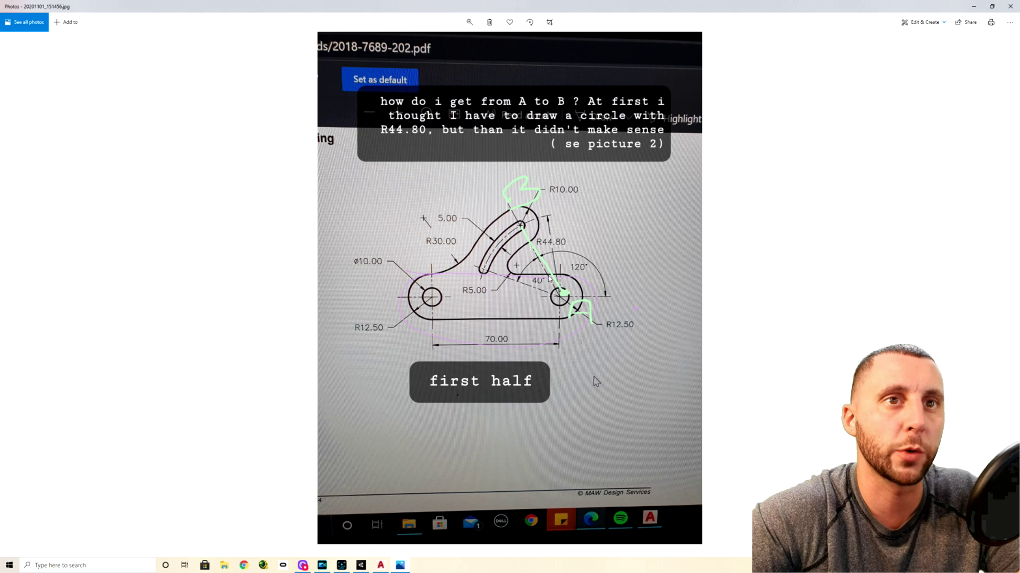
key("alt+Tab")
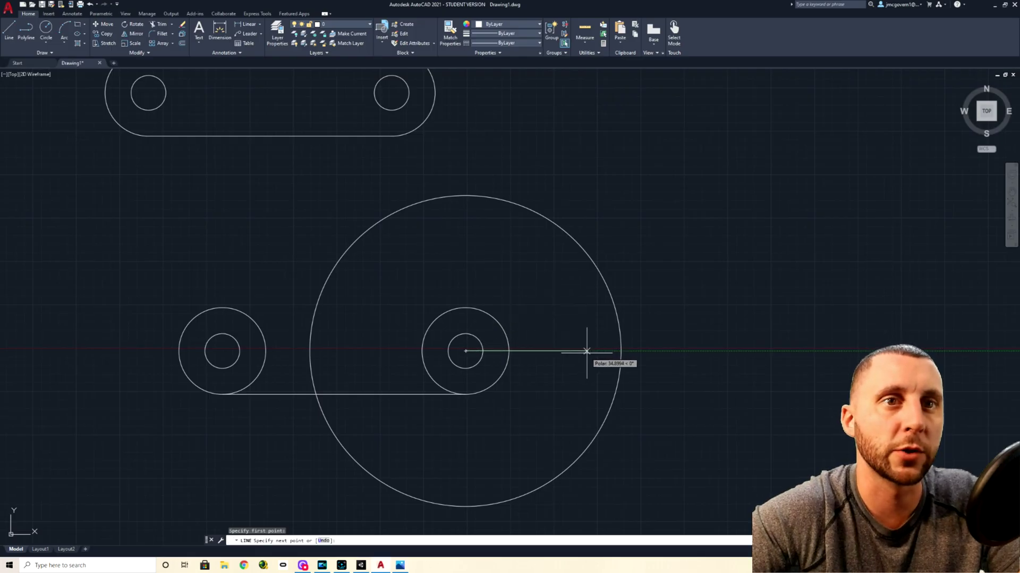
key("Return")
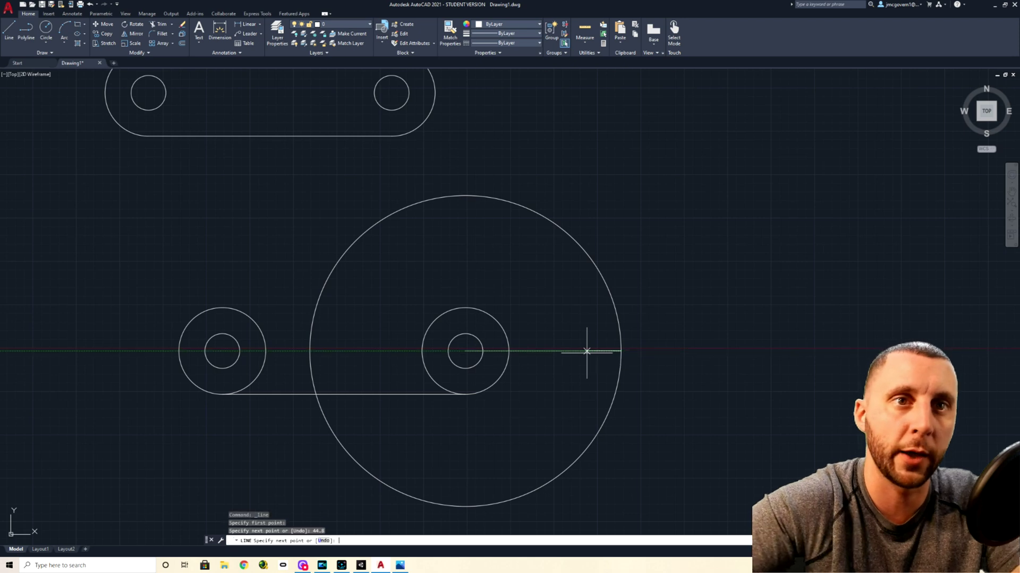
key("Escape")
Rotate the horizontal line 120 degrees about the right hole's center and erase it.
left_click(583, 330)
left_click(556, 364)
type("o")
key("Return")
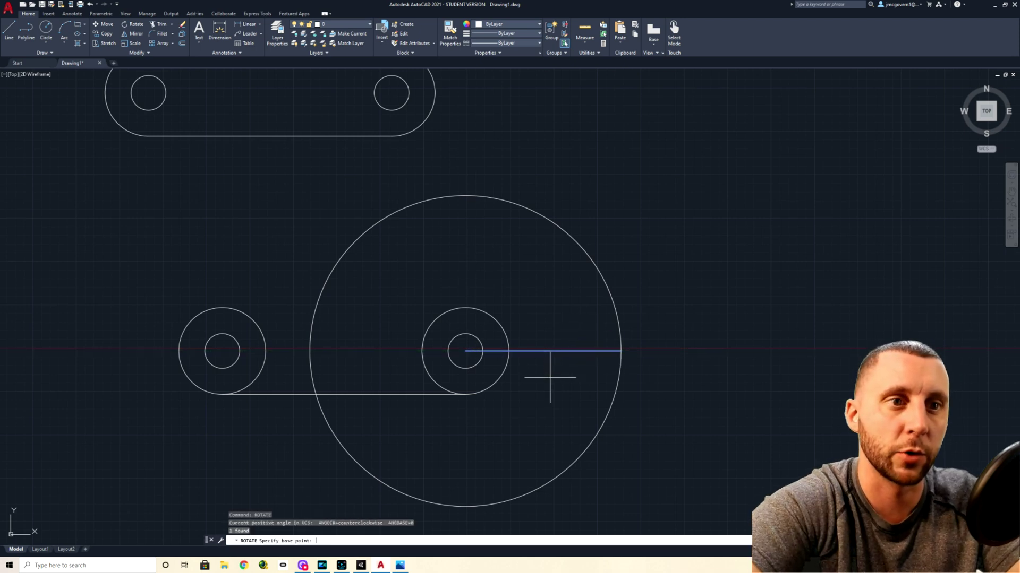
left_click(466, 351)
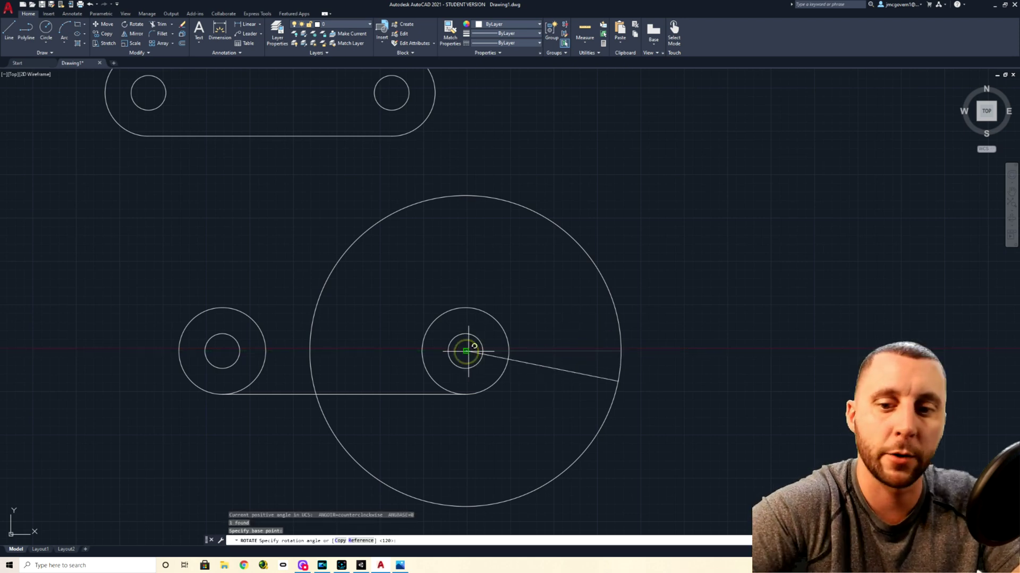
type("120")
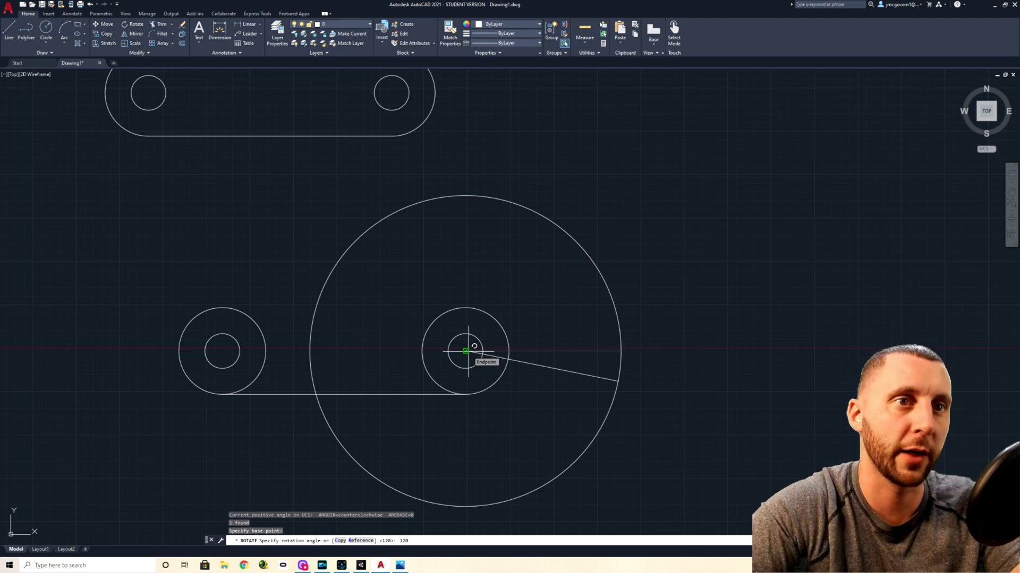
key("Return")
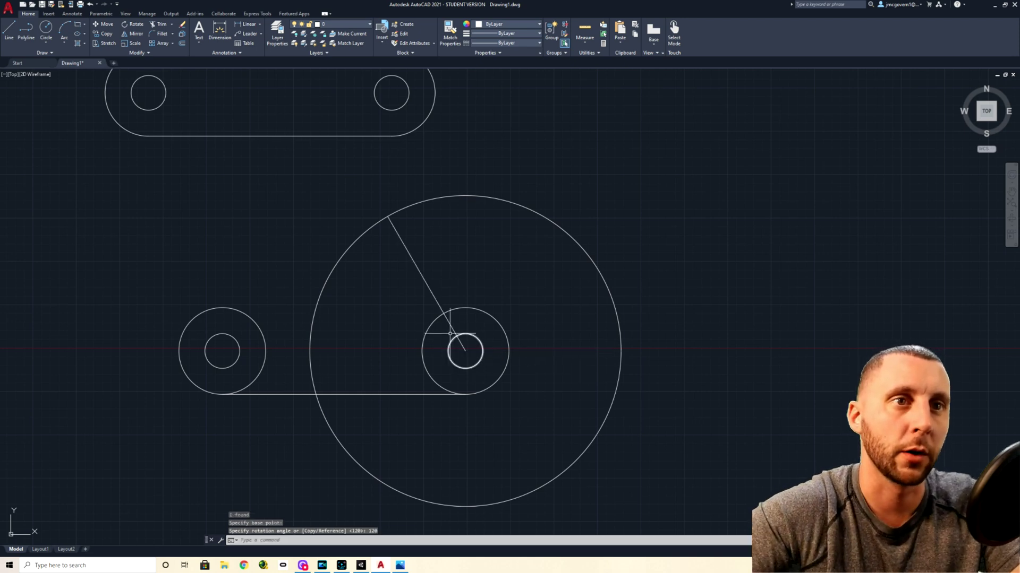
left_click(450, 326)
key("Delete")
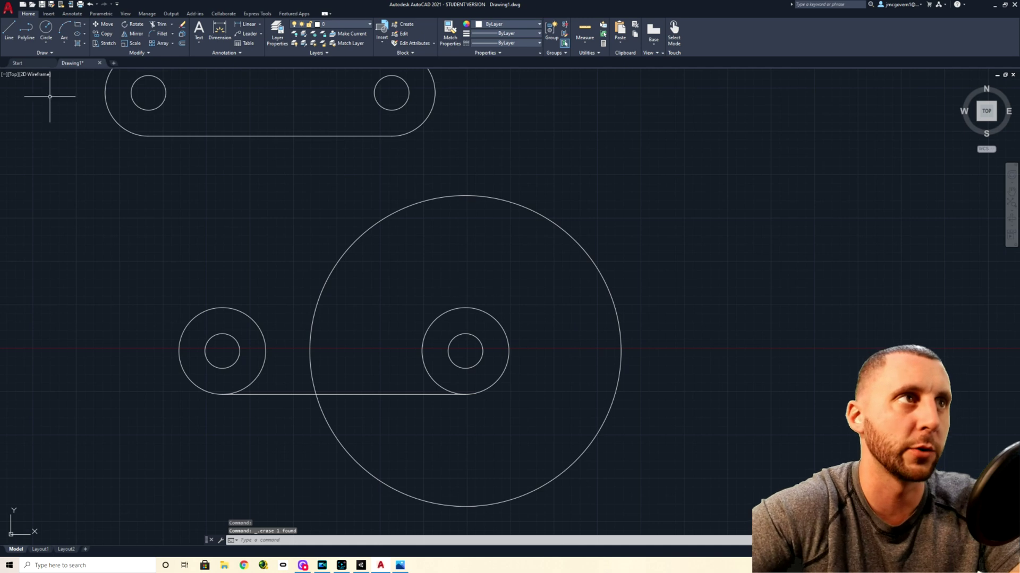
left_click(9, 29)
left_click(466, 351)
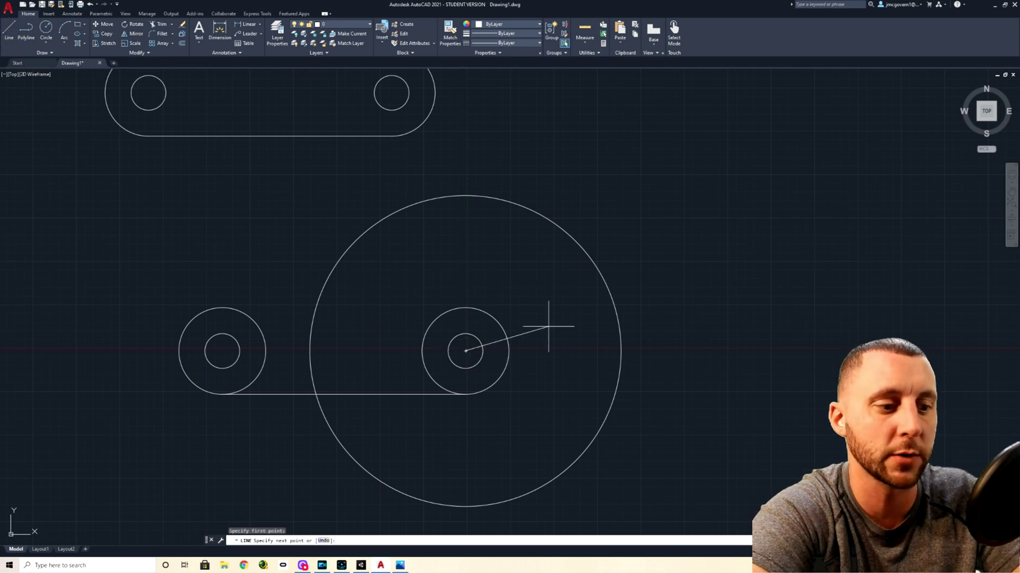
type("@44.8<120")
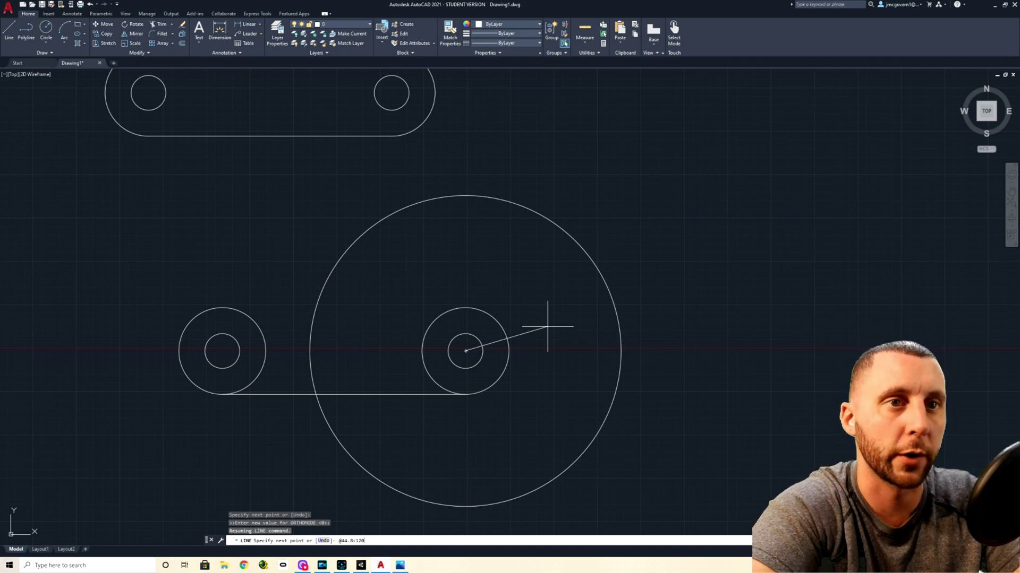
key("Return")
key("Escape")
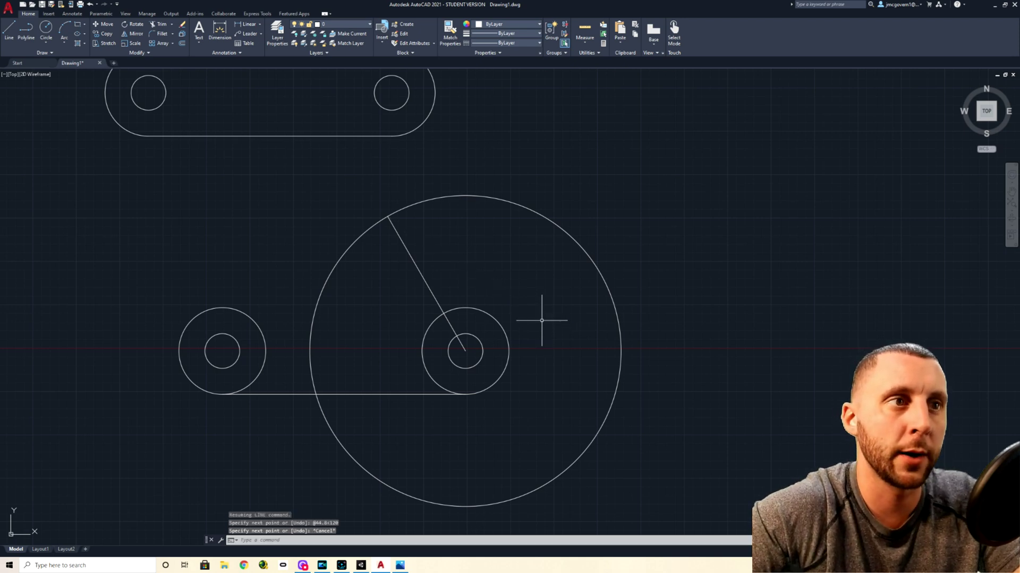
Check the slot width in the reference photo and draw a 5 diameter circle at the upper end of the 120-degree line.
key("alt+Tab")
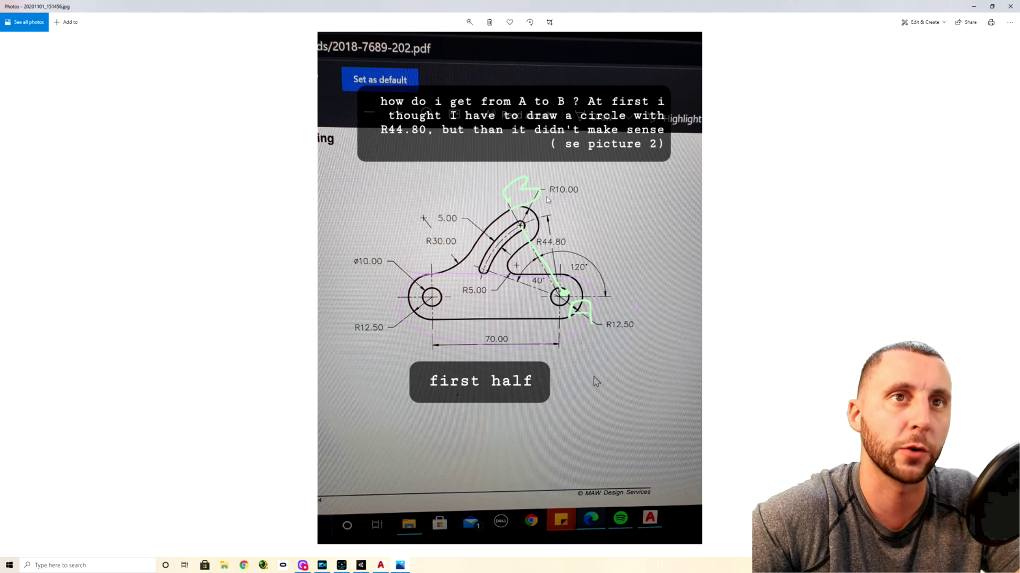
key("alt+Tab")
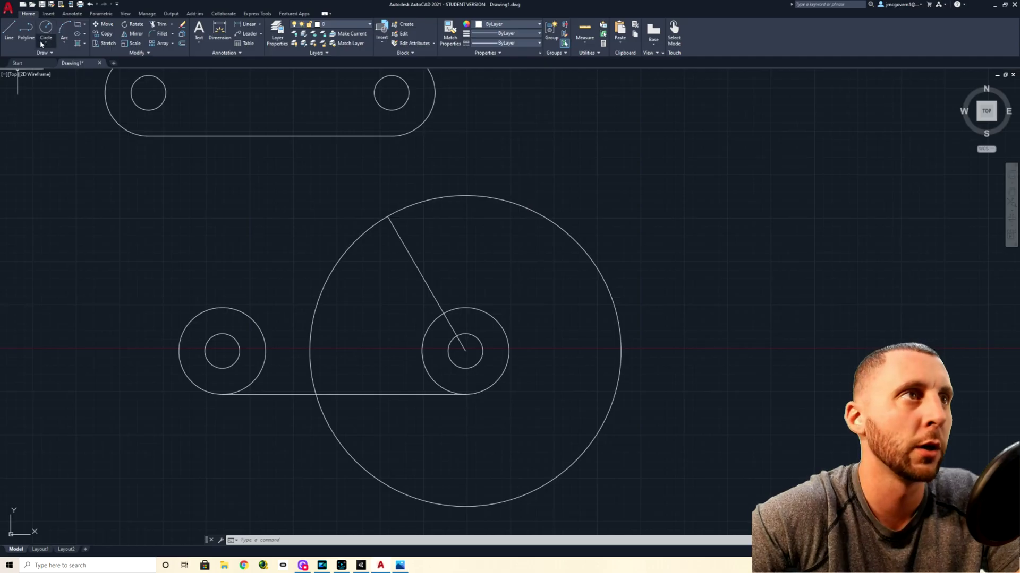
left_click(42, 43)
left_click(53, 72)
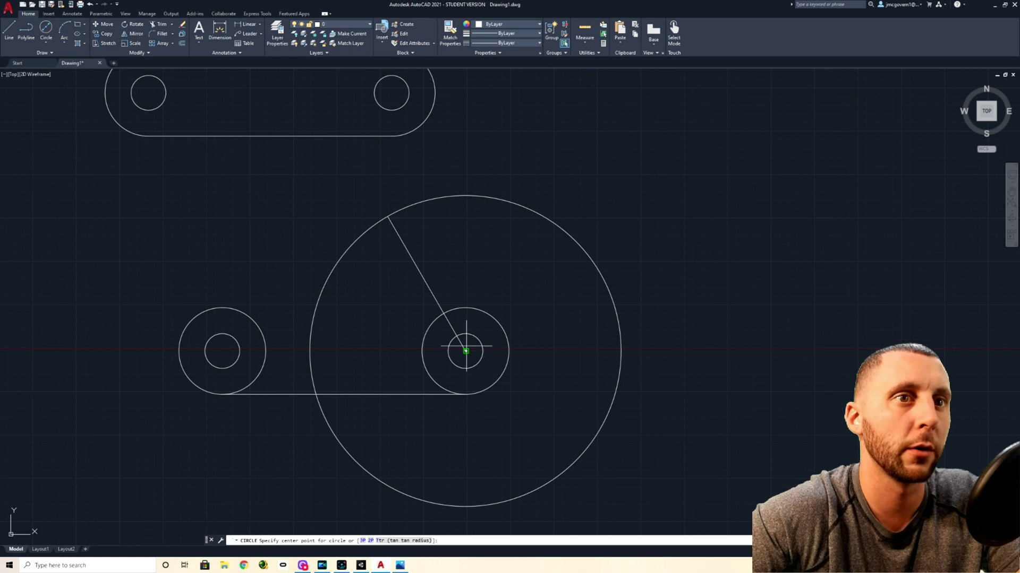
left_click(388, 218)
type("d")
key("Return")
type("5")
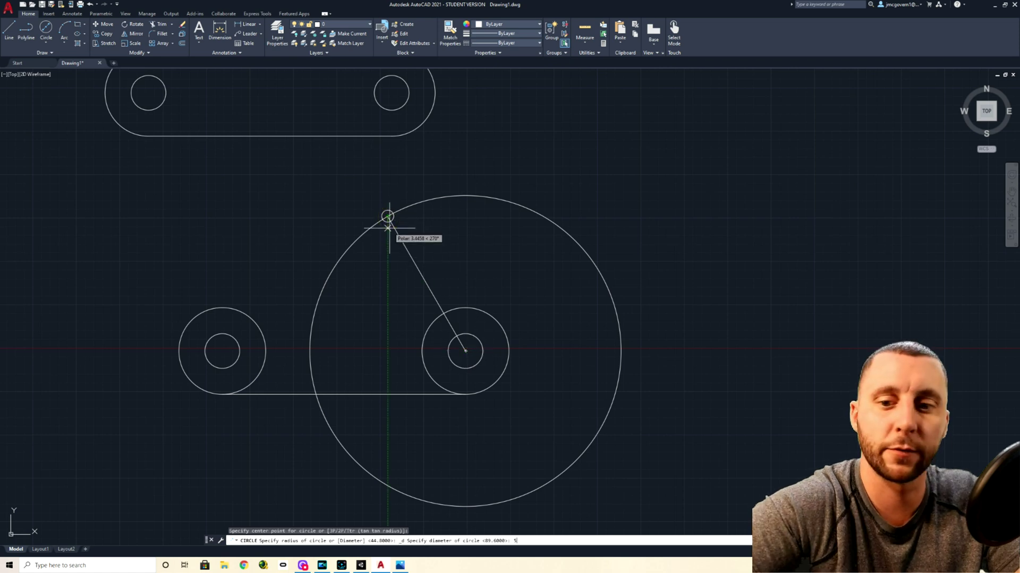
key("Return")
Draw a circle of radius 10 concentric with the 5 diameter circle at the slot's upper end.
left_click(45, 43)
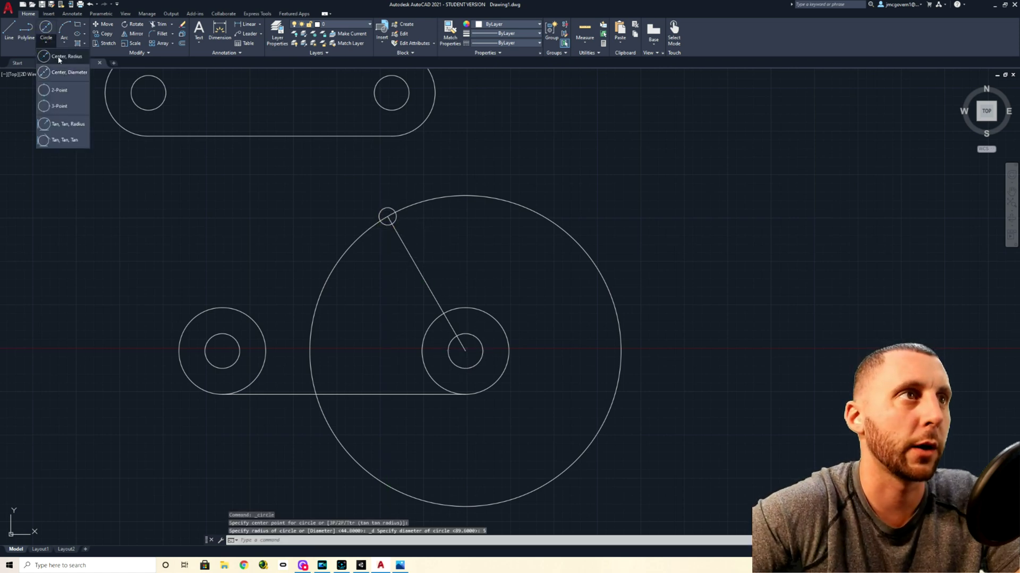
left_click(58, 57)
left_click(387, 217)
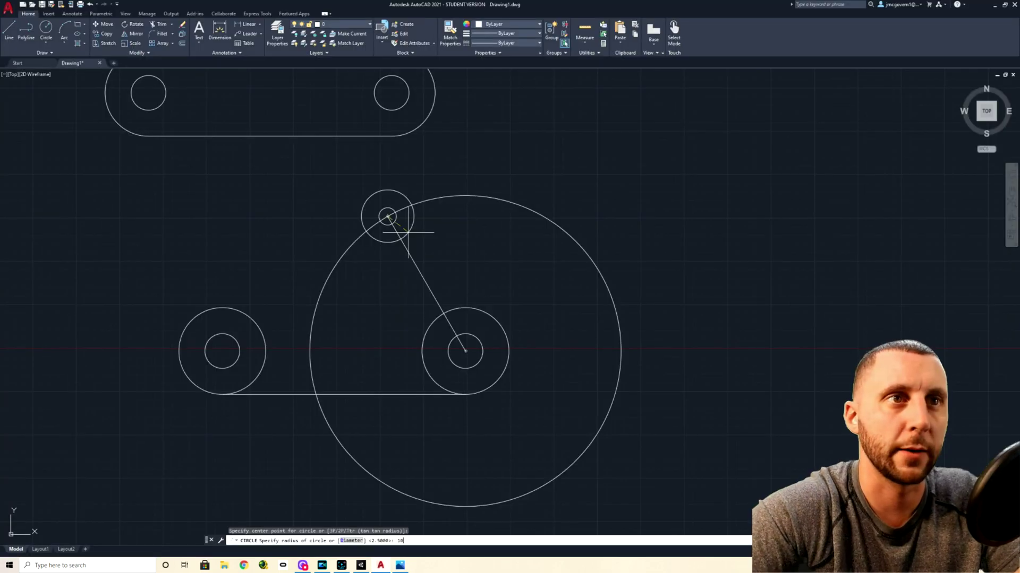
type("10")
key("Return")
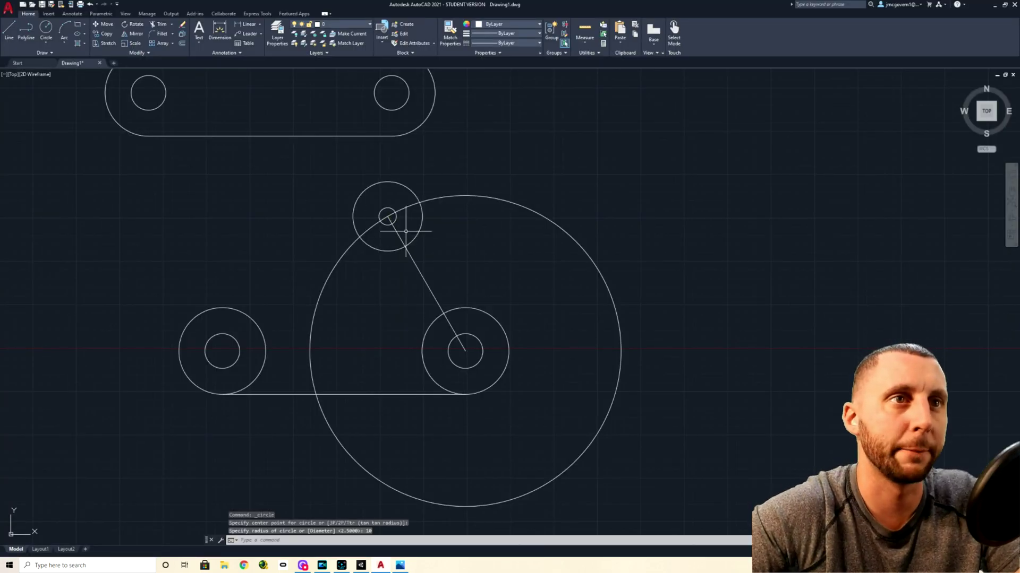
key("alt+Tab")
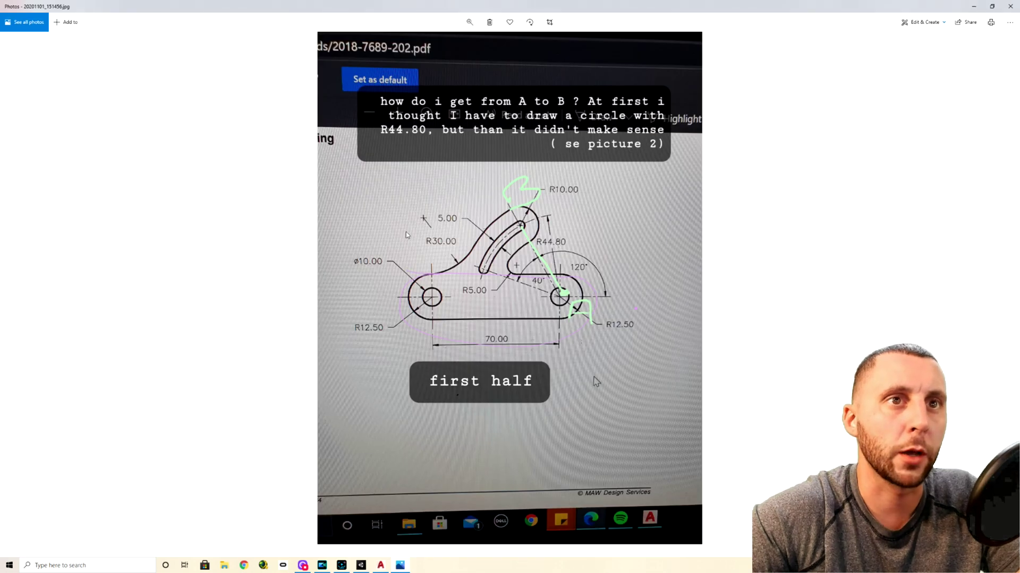
key("alt+Tab")
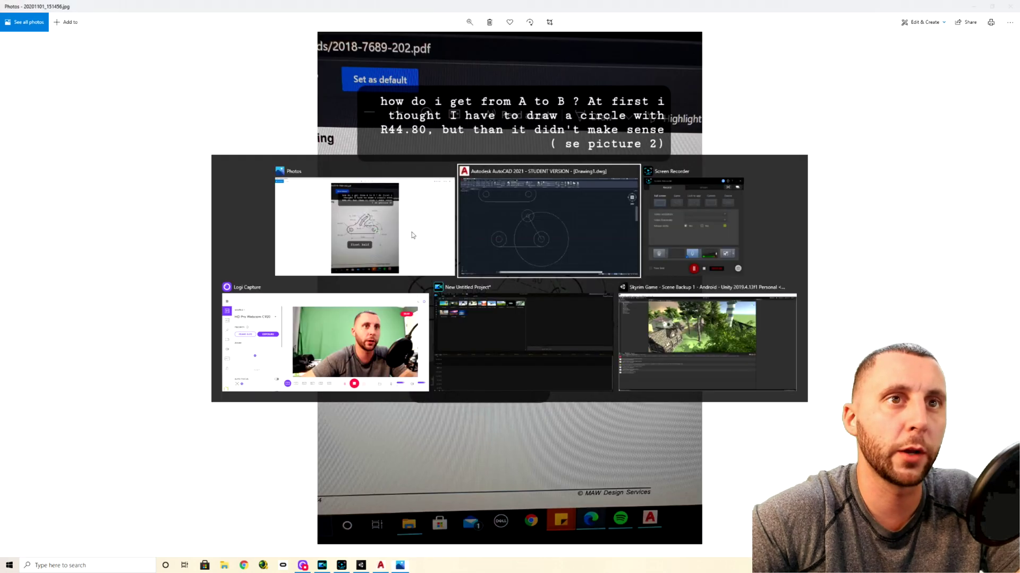
key("alt+Tab")
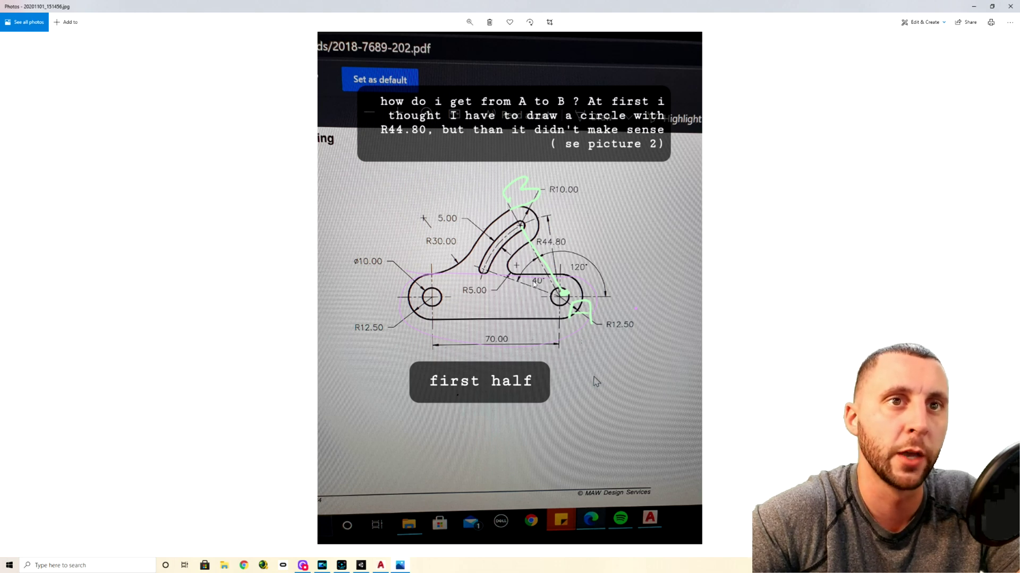
key("alt+Tab")
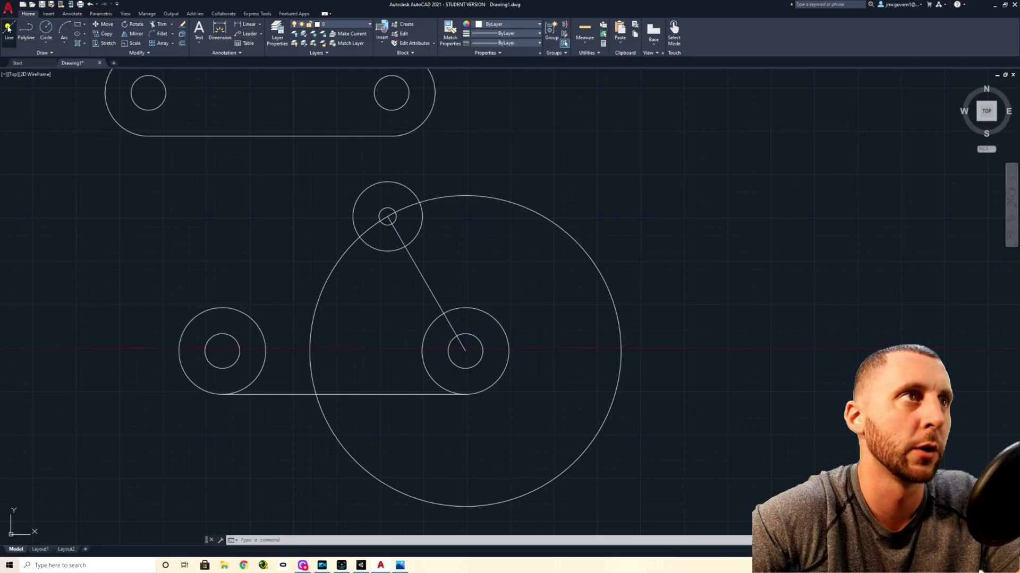
left_click(9, 29)
left_click(465, 351)
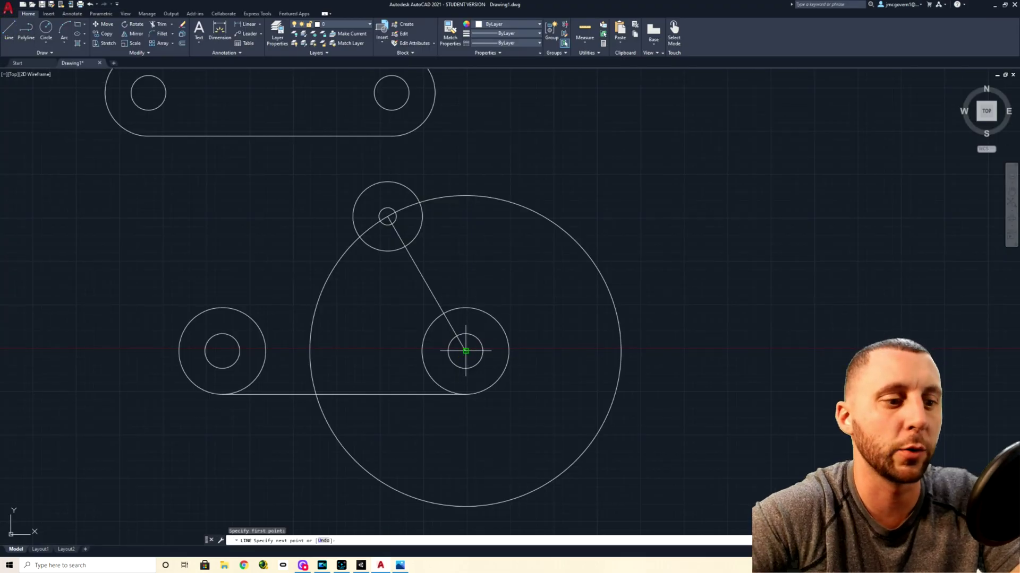
key("F8")
type("@44.8")
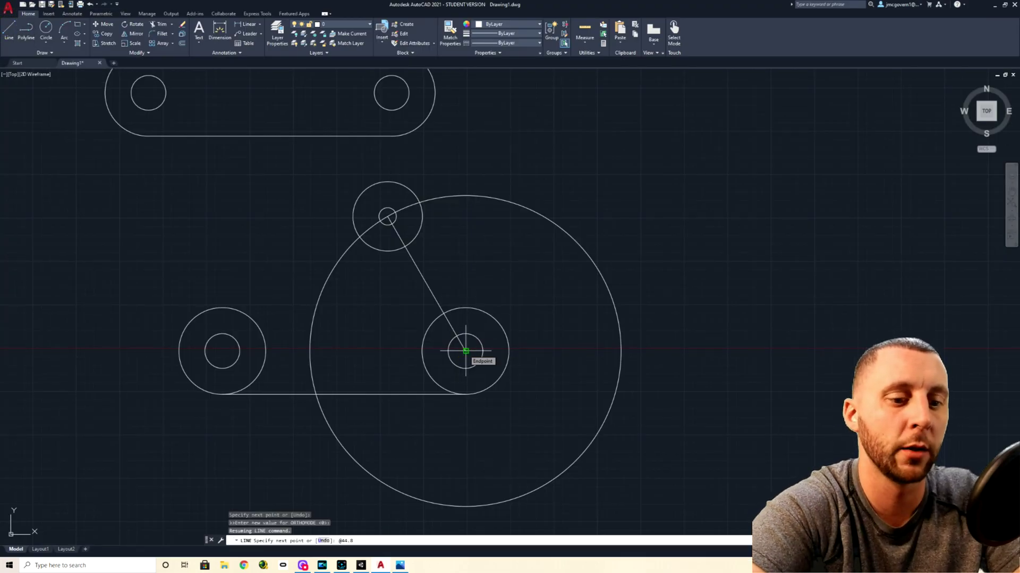
type("<160")
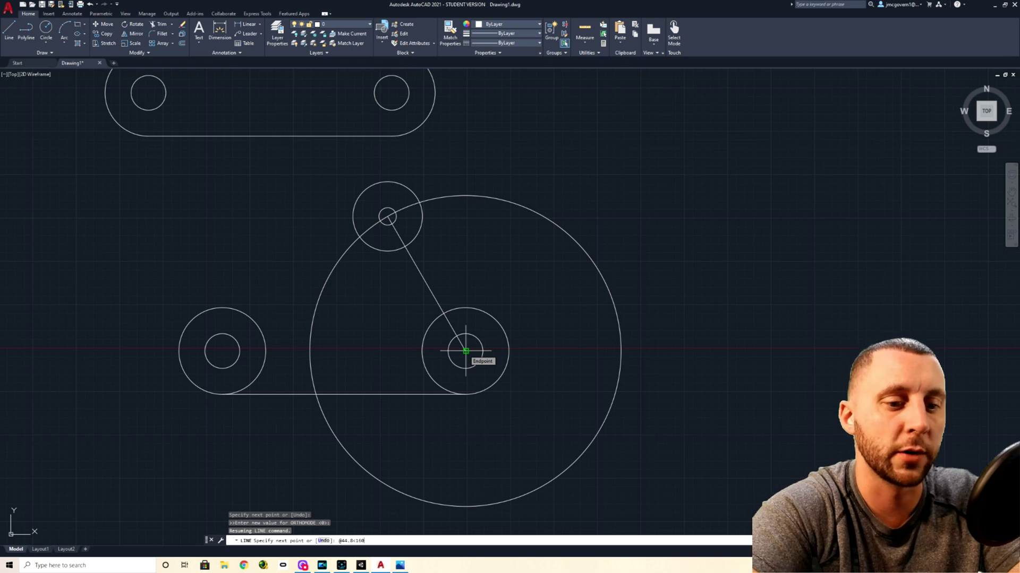
key("Return")
key("Escape")
Trim the radius 44.8 circle down to the arc between the 120-degree and 160-degree lines.
type("tr")
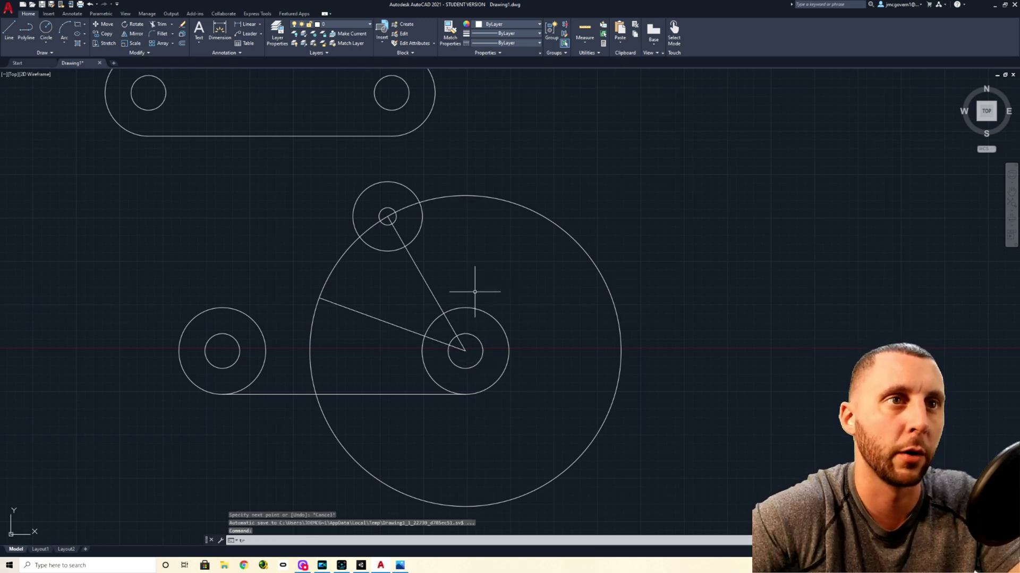
key("Return")
left_click(312, 320)
left_click(324, 414)
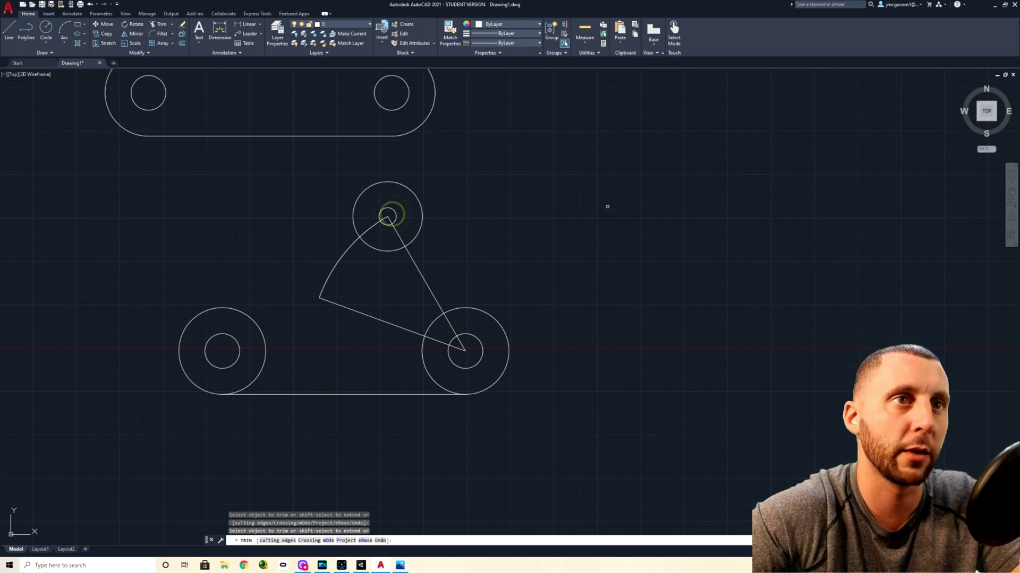
key("Escape")
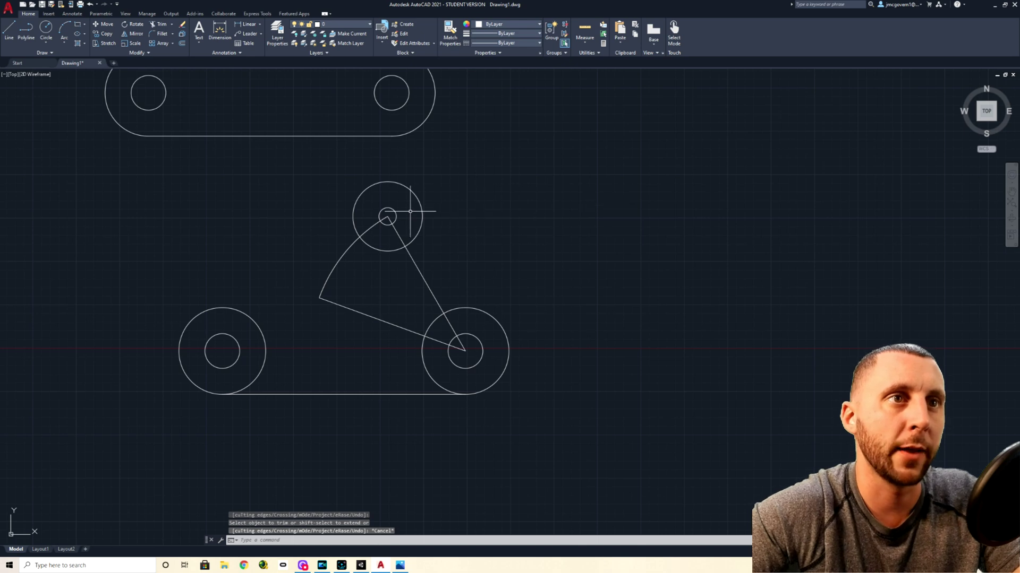
left_click(350, 245)
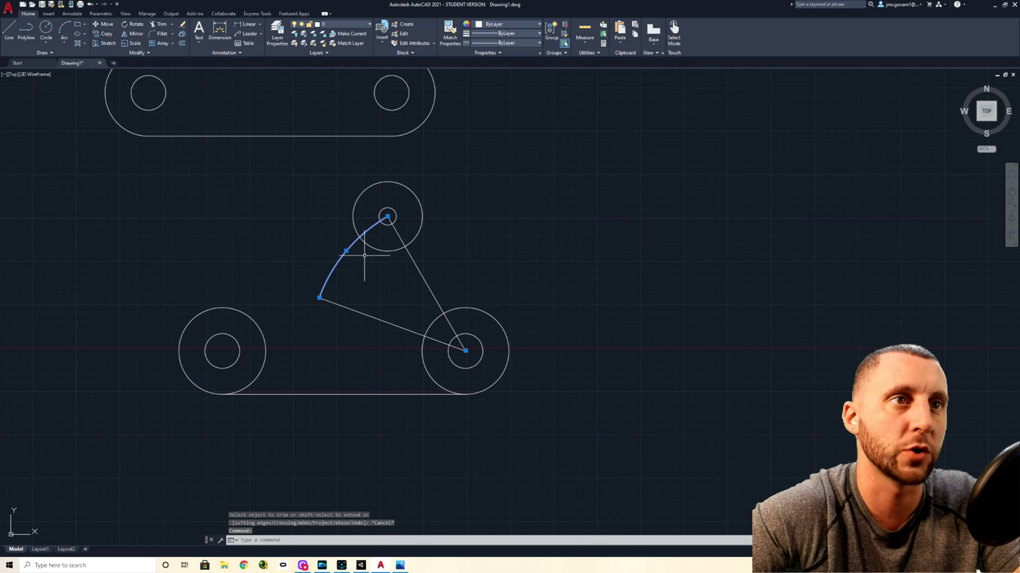
key("Escape")
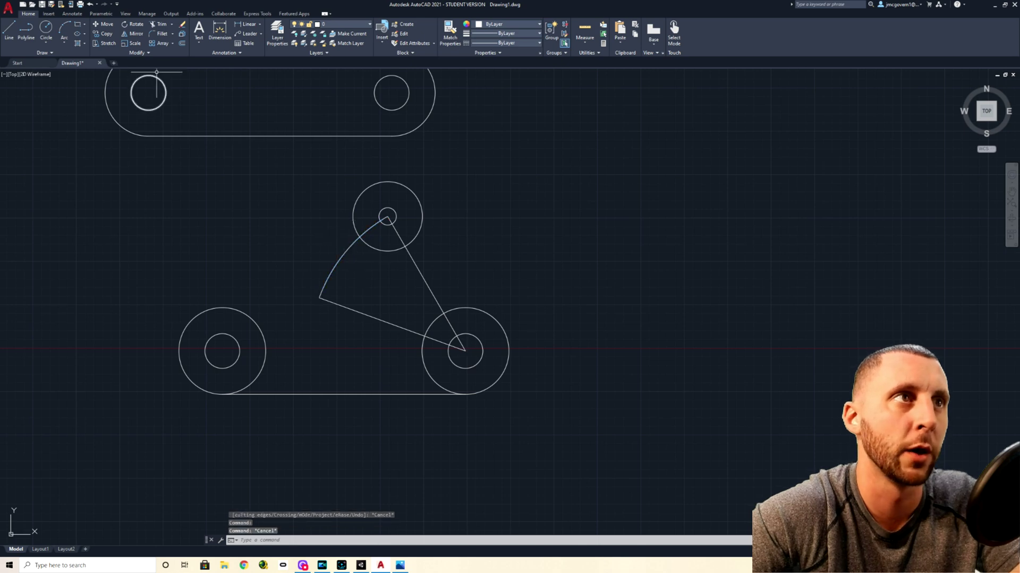
left_click(182, 43)
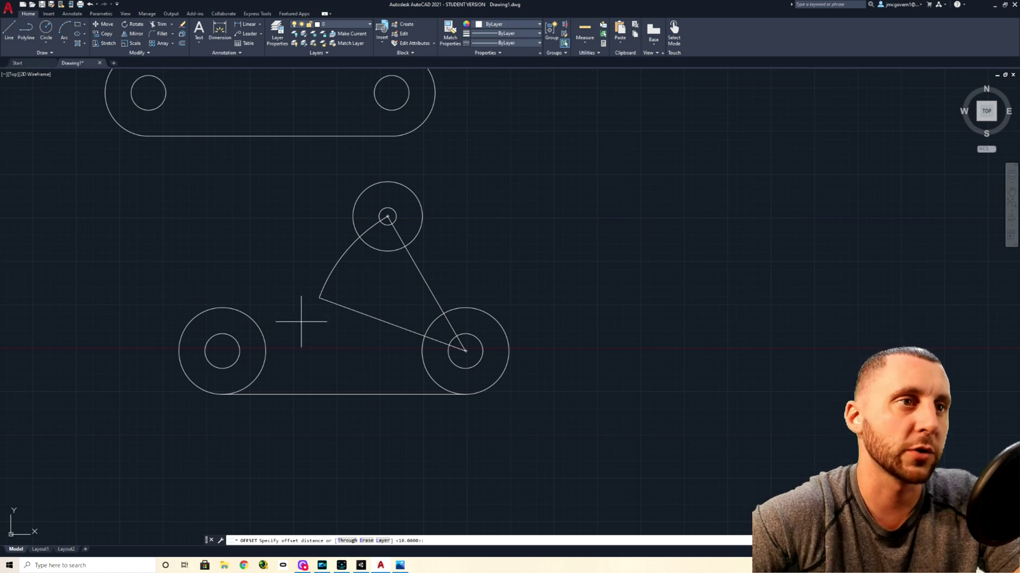
key("Escape")
type("offset")
key("Return")
type("5")
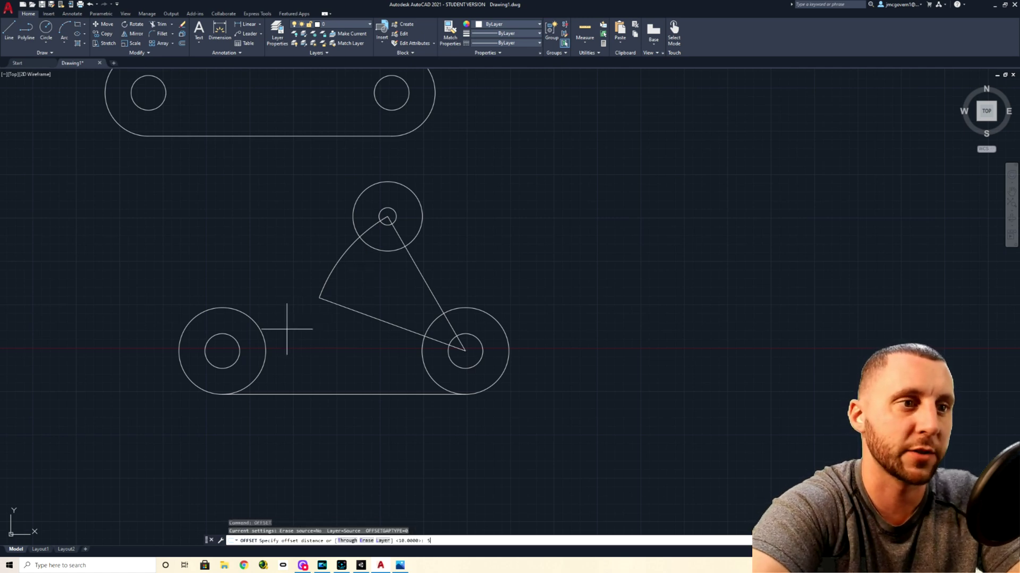
key("Return")
left_click(252, 319)
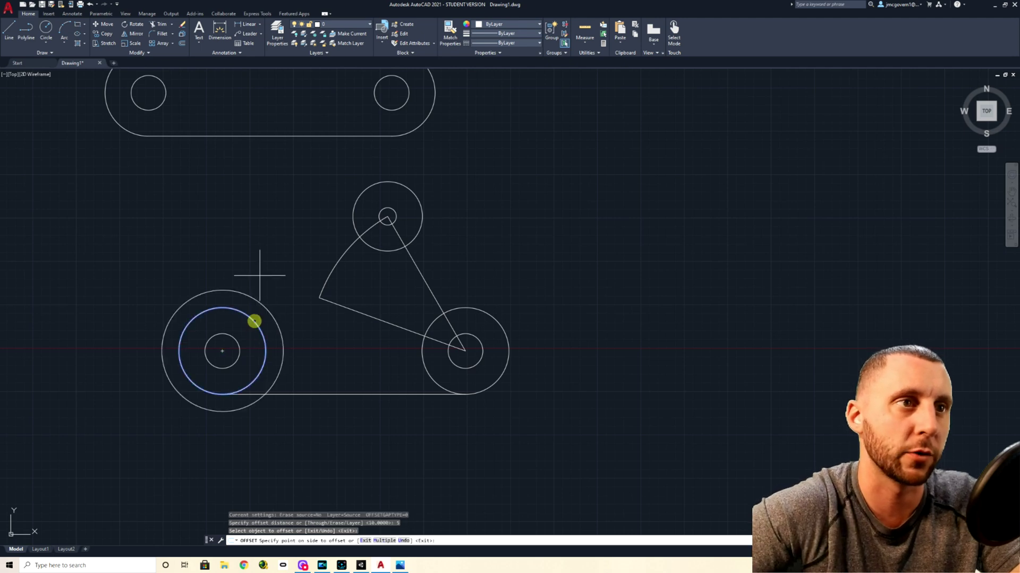
key("Escape")
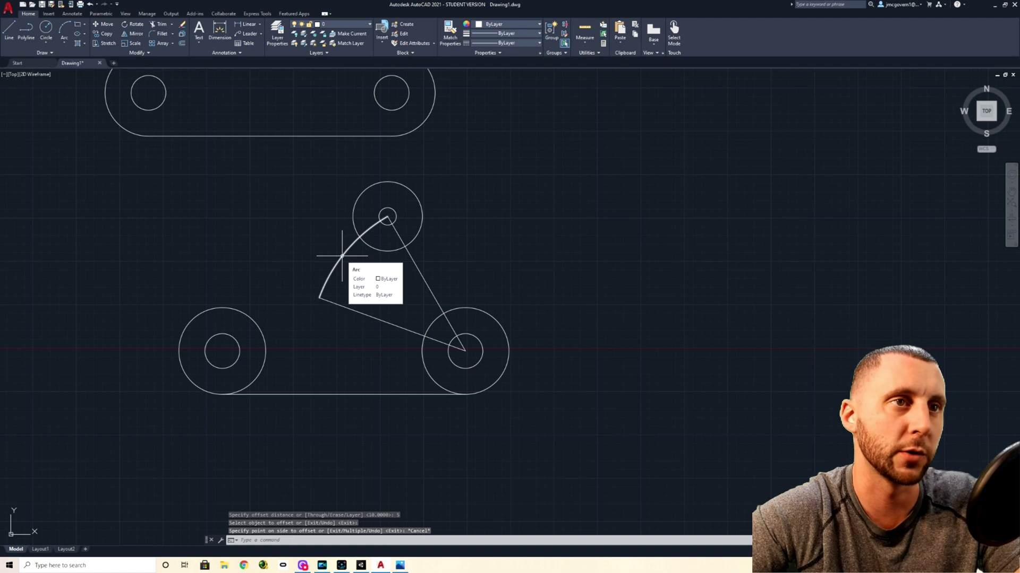
Offset the slot's center arc by 2.5 to both its outer and inner side.
type("offset")
key("Return")
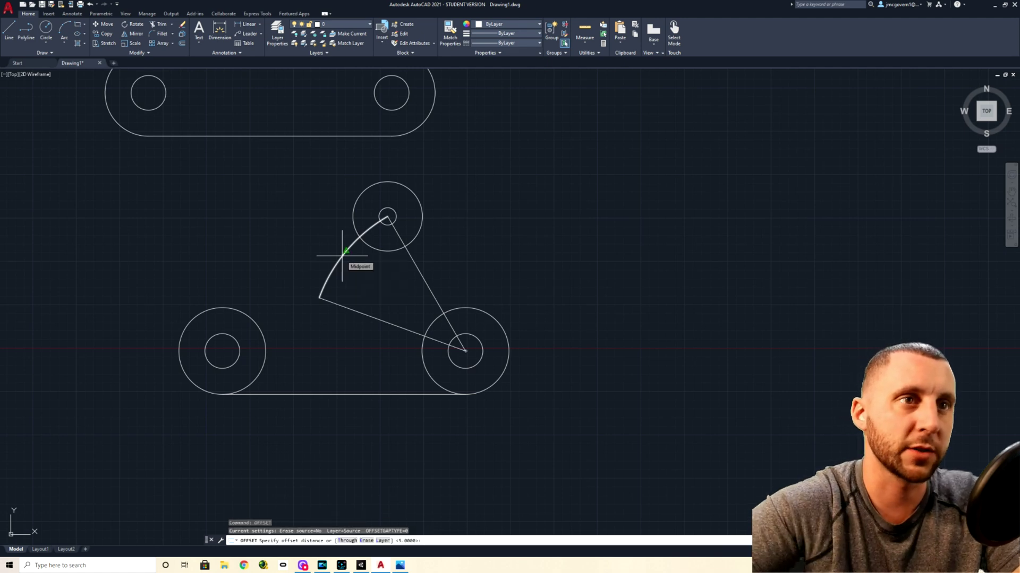
type("5")
key("Return")
key("Return")
key("Return")
type("2")
key("Return")
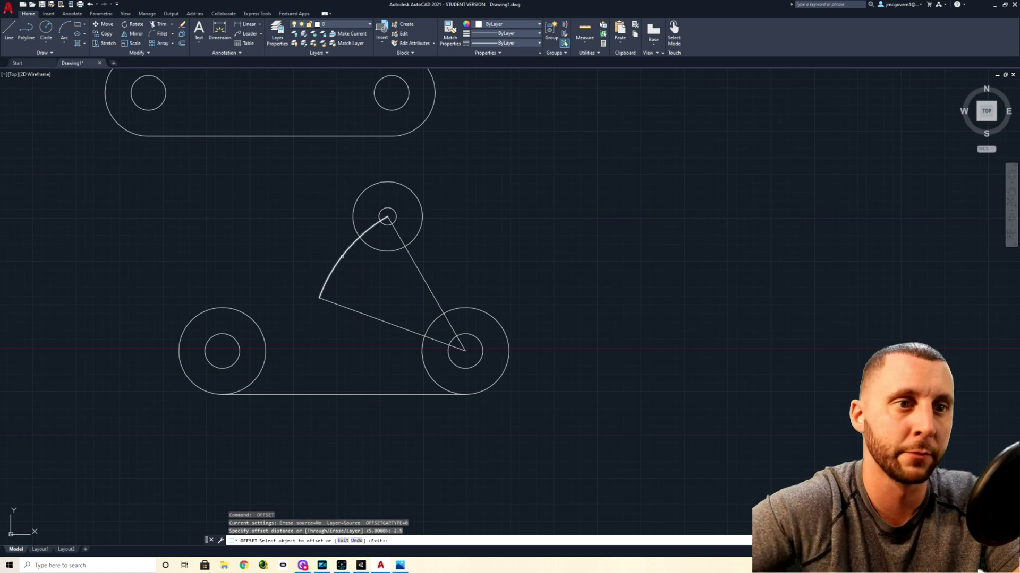
left_click(336, 257)
left_click(332, 250)
left_click(346, 252)
left_click(382, 273)
key("Escape")
Trim away the part of the 5 diameter circle inside the slot to leave a rounded upper end.
scroll(382, 230, "up", 5)
type("tr")
key("Return")
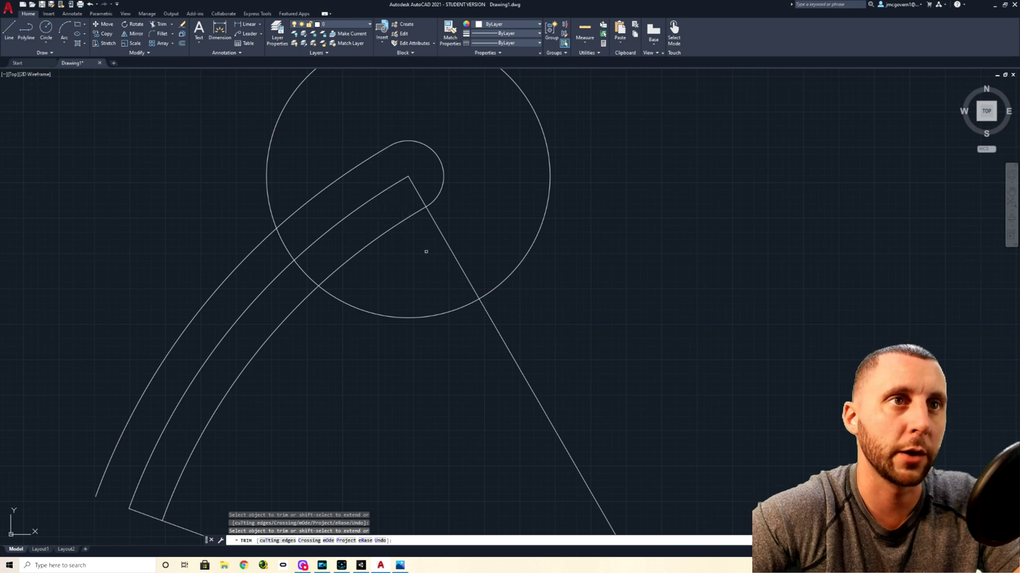
scroll(425, 200, "down", 4)
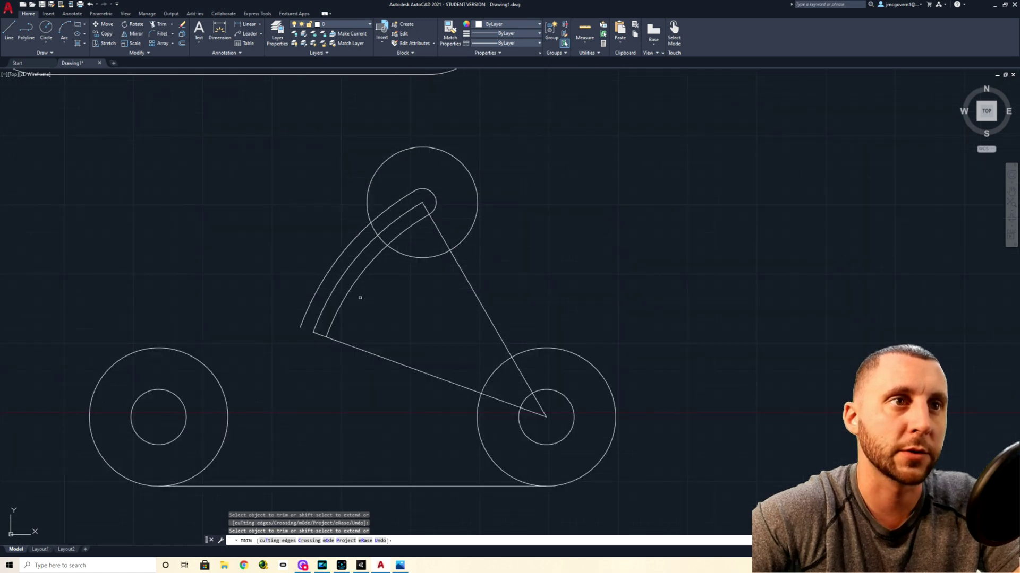
key("Escape")
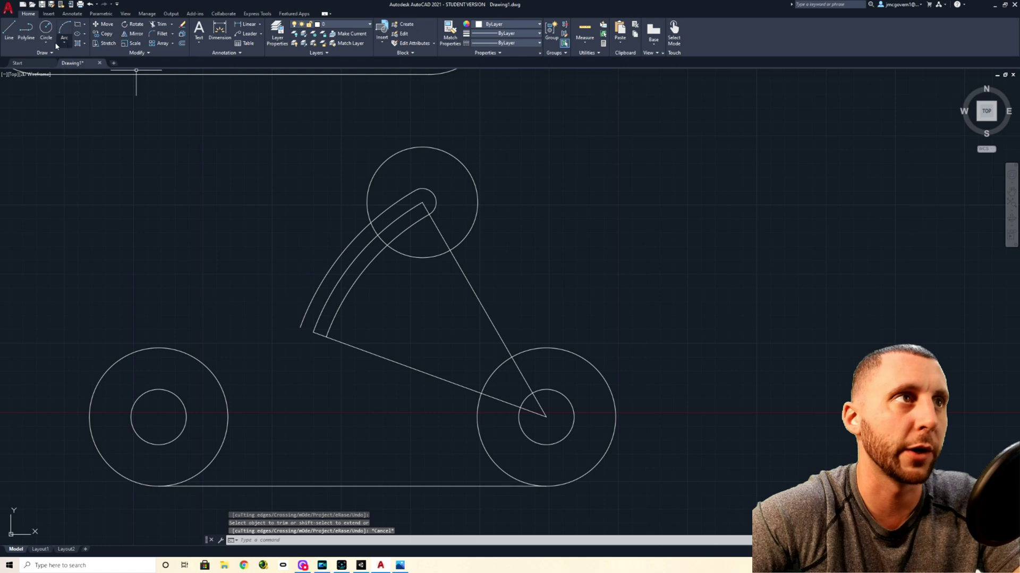
Draw a 5 diameter circle centered on the lower end of the slot's center arc.
left_click(47, 42)
left_click(61, 72)
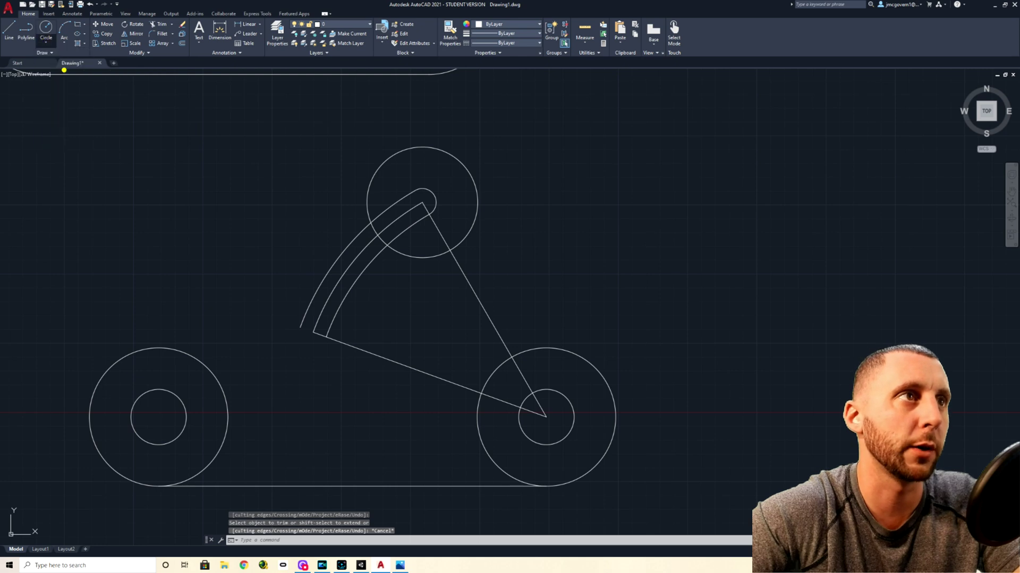
left_click(313, 333)
type("5")
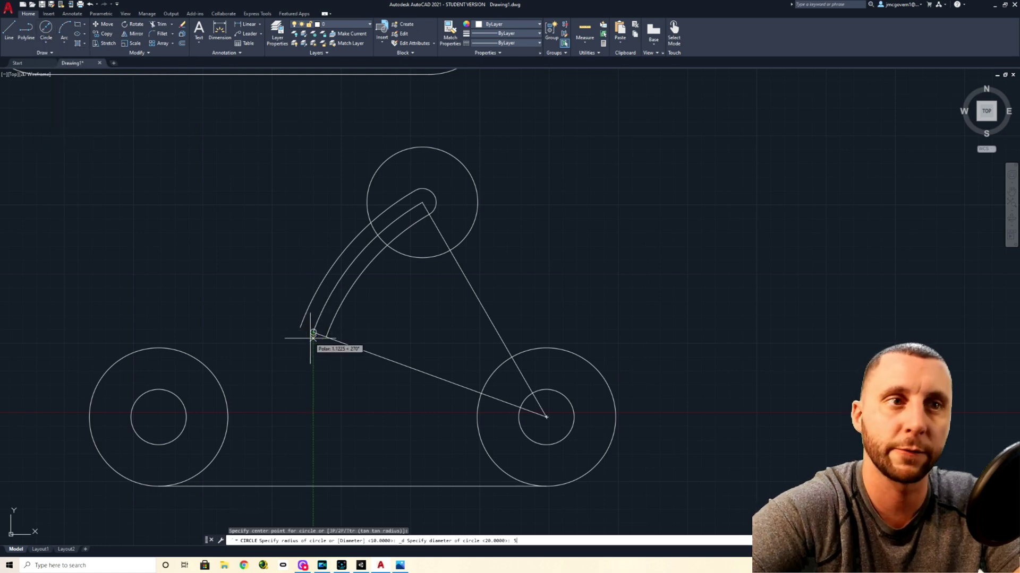
key("Return")
Trim away the part of the lower circle inside the slot to leave a rounded lower end.
type("tr")
key("Return")
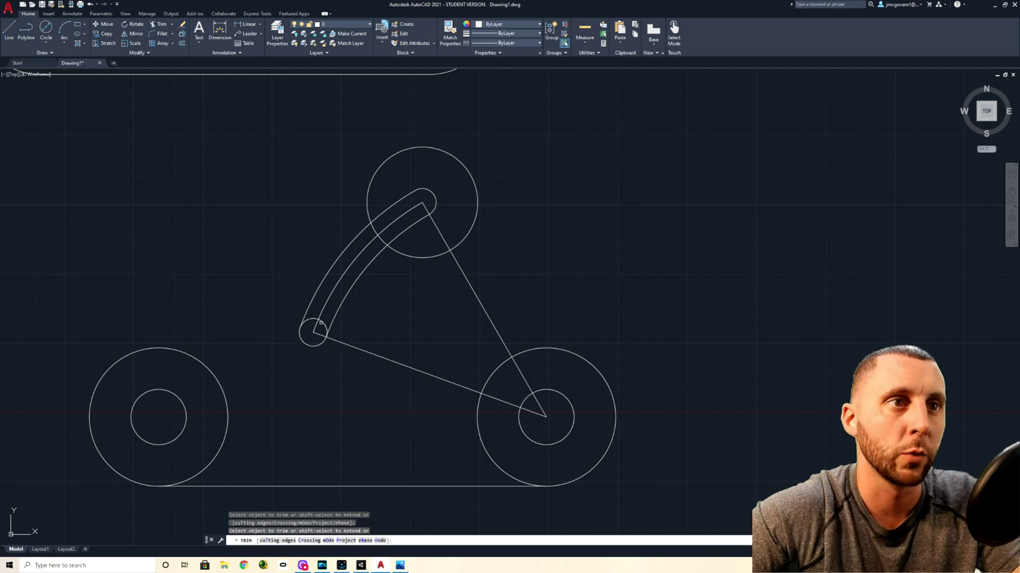
left_click(312, 321)
scroll(372, 331, "down", 2)
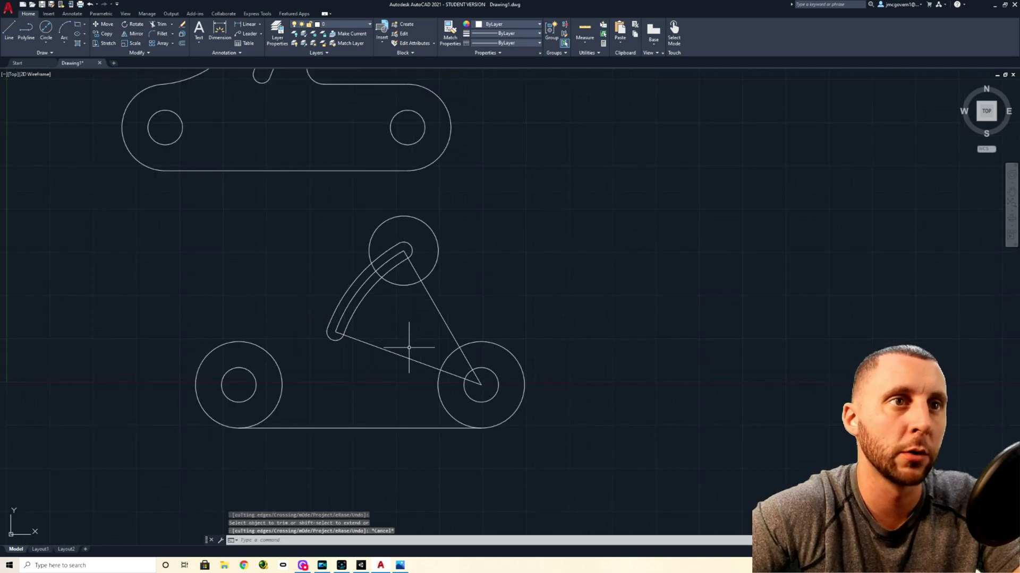
key("Escape")
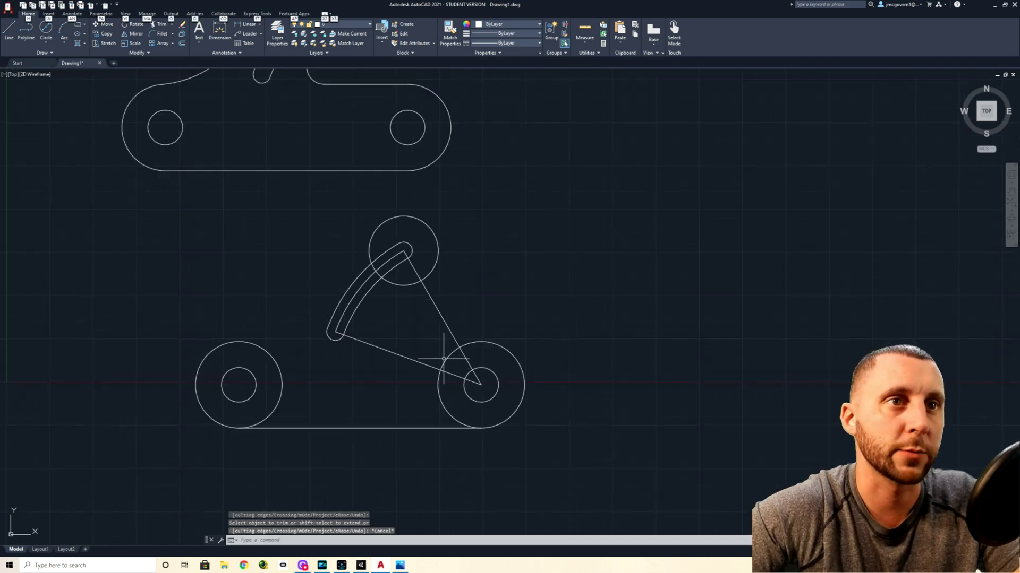
left_click(369, 278)
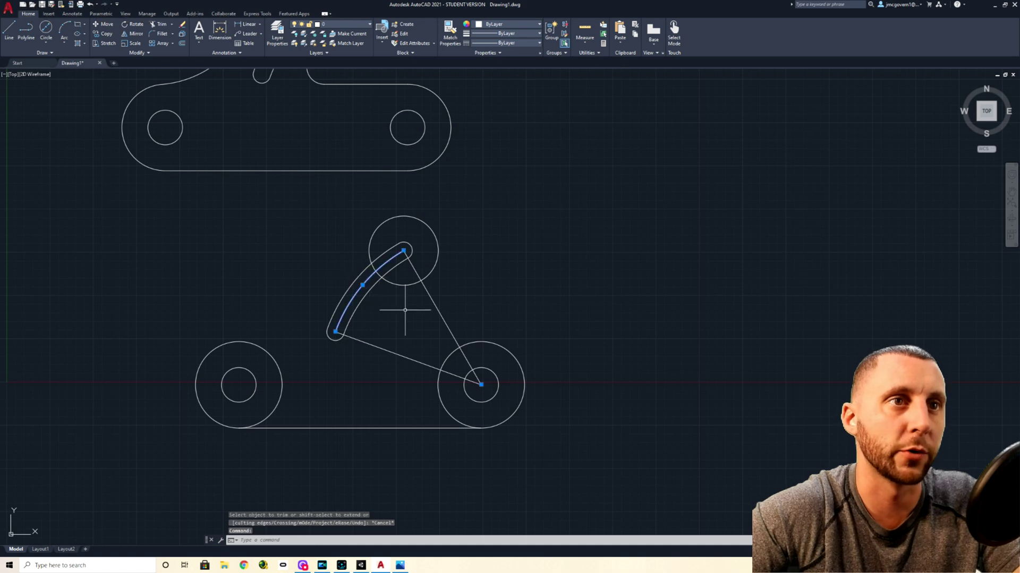
key("Escape")
left_click(432, 230)
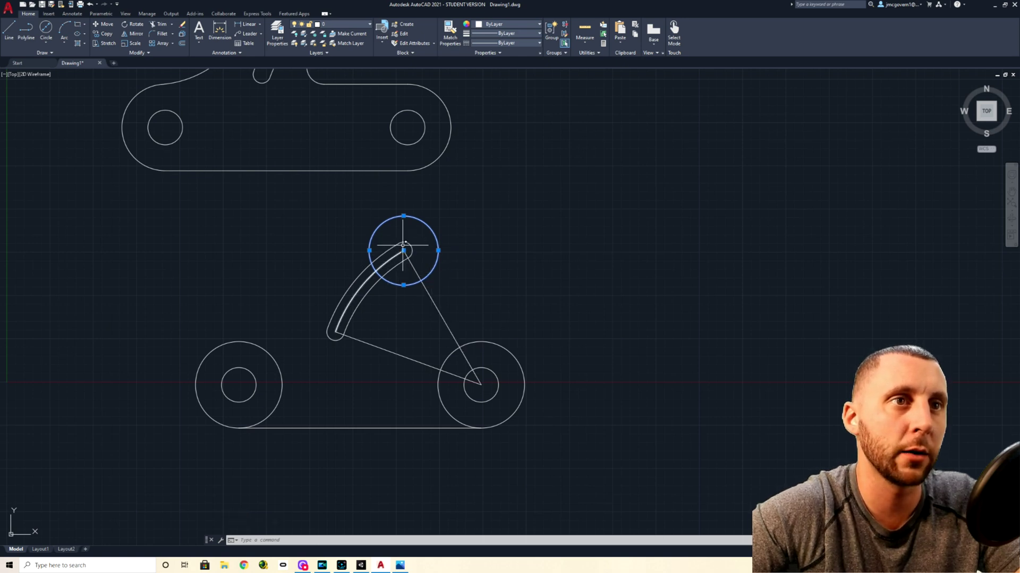
key("Escape")
Offset the slot's center arc by 10 to both sides to form the arm's outer and inner edges.
left_click(182, 43)
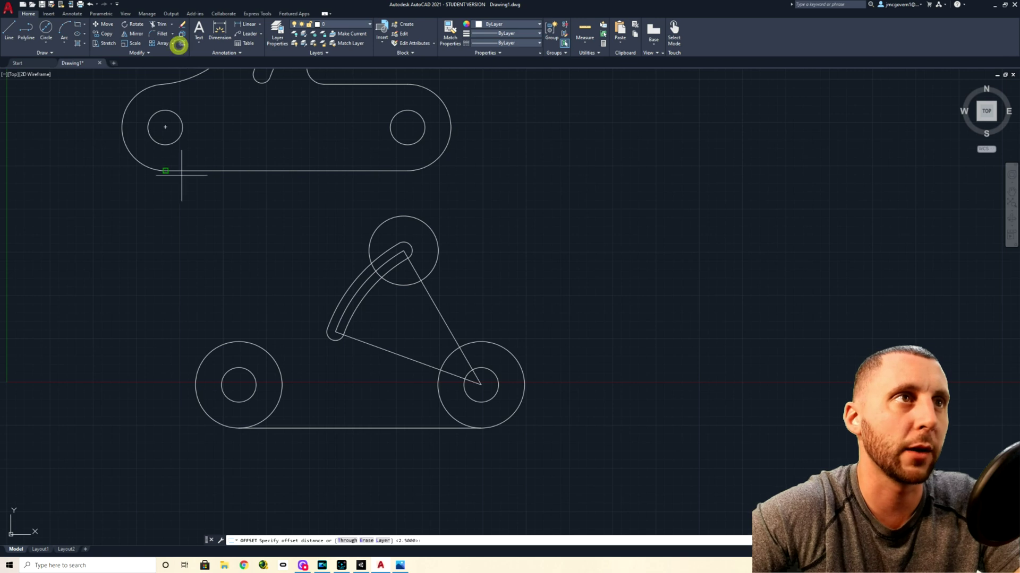
type("10")
key("Return")
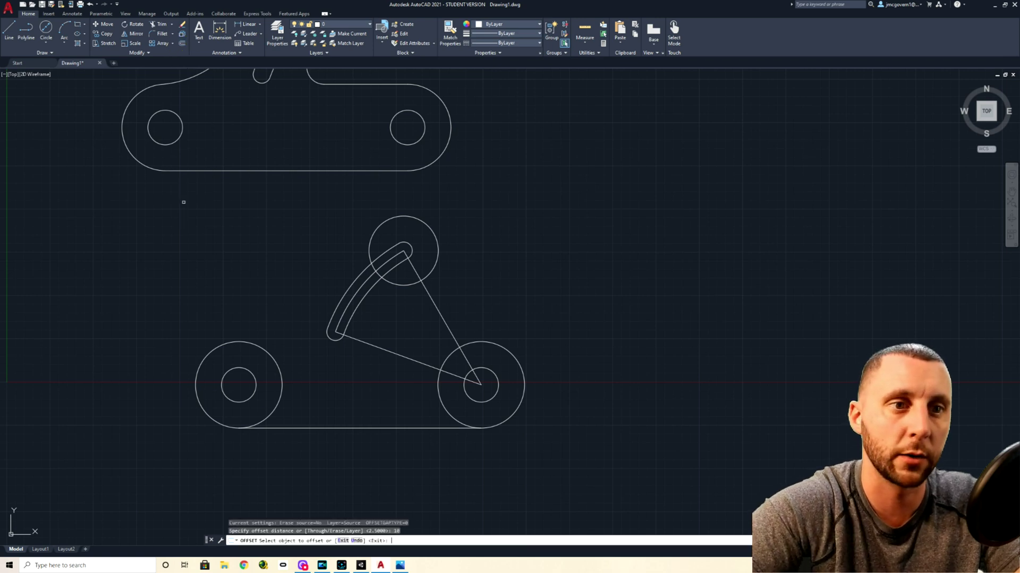
left_click(364, 285)
left_click(345, 262)
left_click(368, 278)
left_click(416, 312)
key("Escape")
Trim the radius 10 circle to the arm's rounded upper end and erase the 120-degree and 160-degree construction lines.
type("tr")
key("Return")
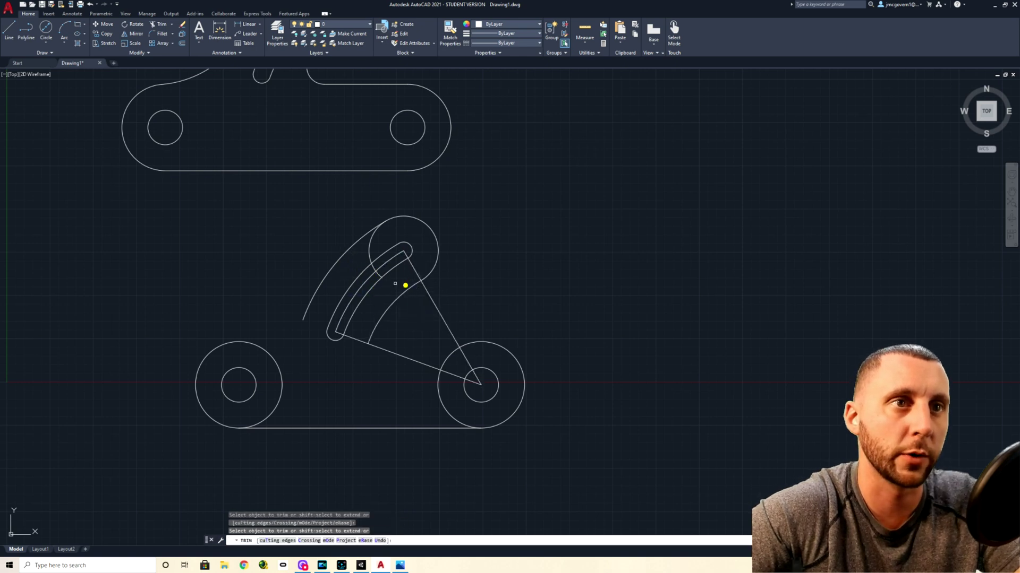
left_click(380, 276)
left_click(371, 266)
left_click(368, 255)
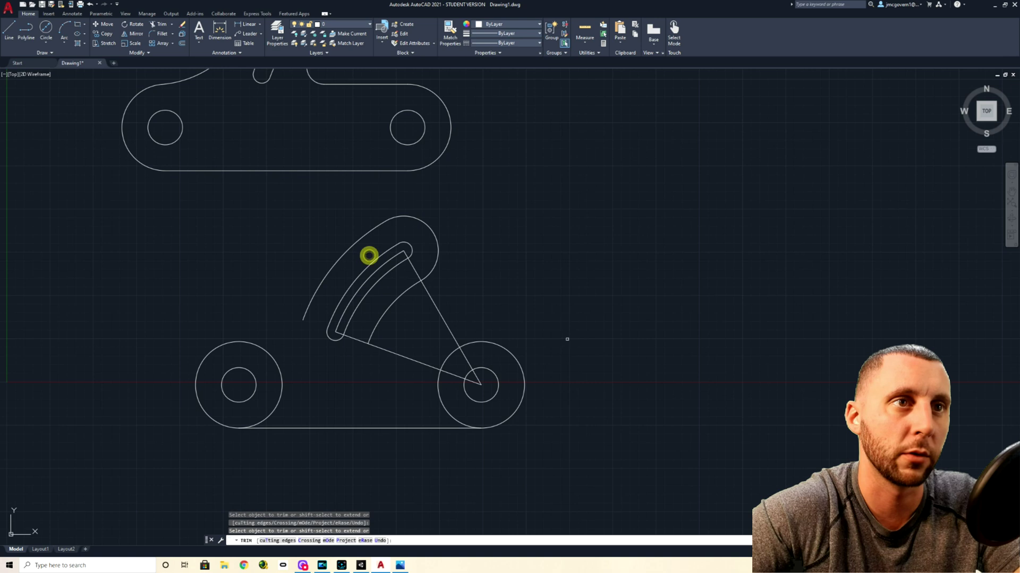
key("Escape")
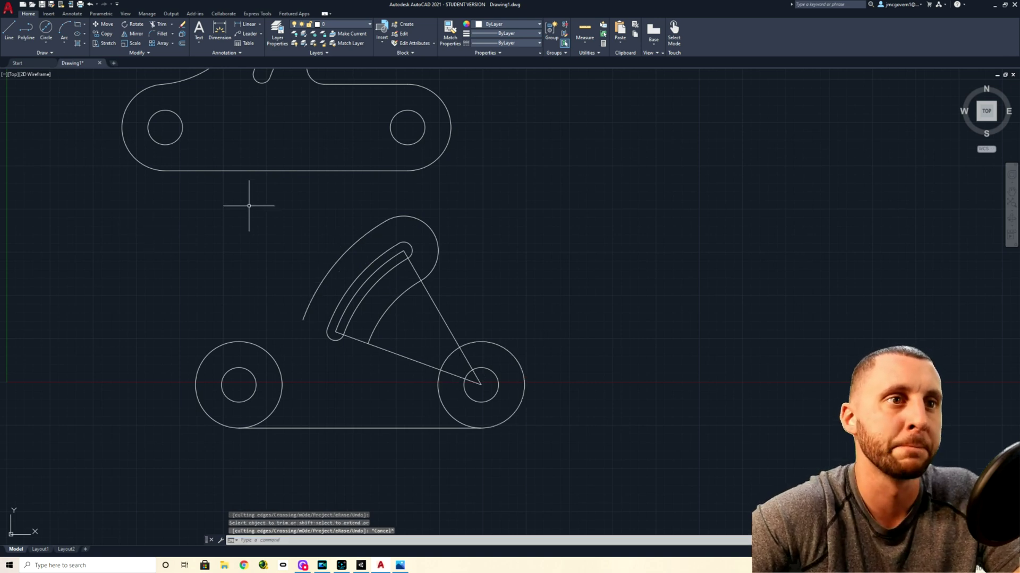
left_click_drag(448, 318, 389, 359)
key("Delete")
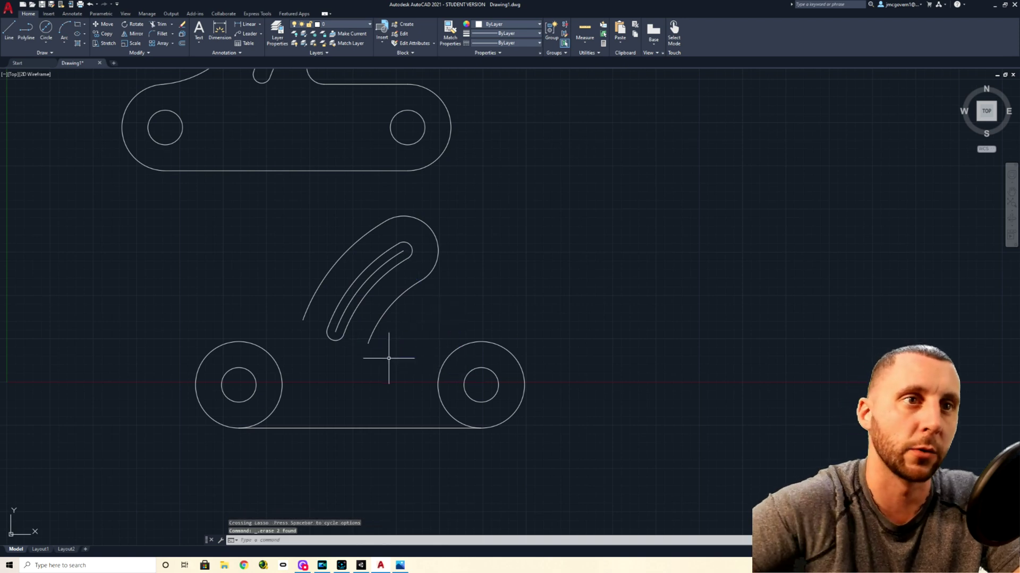
Draw a horizontal line from the top of the right outer circle leftward past the lower end of the arm's inner arc.
left_click(10, 30)
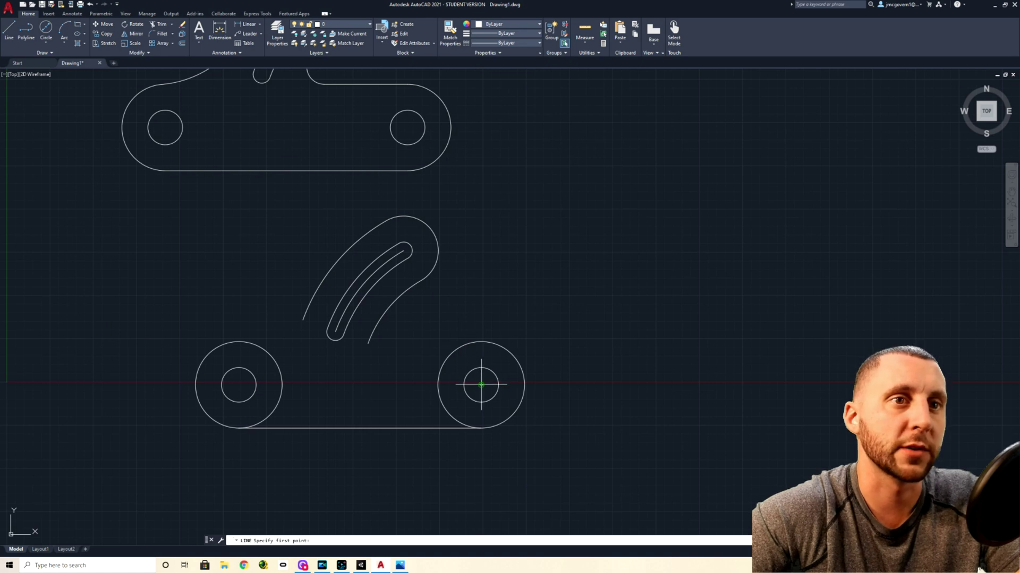
left_click(481, 341)
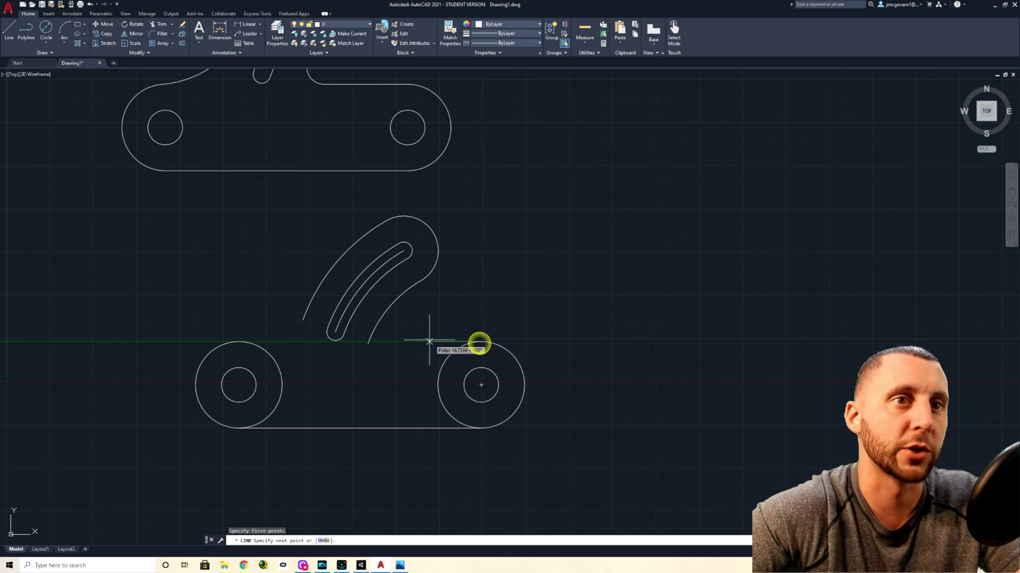
scroll(372, 341, "up", 6)
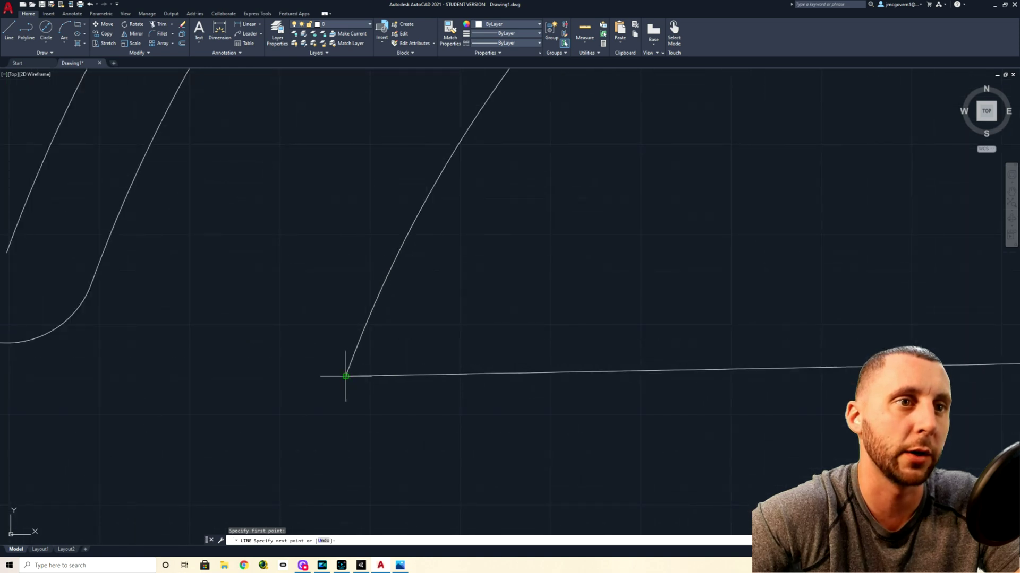
left_click(239, 355)
key("Escape")
scroll(448, 371, "down", 5)
Check the inner corner's radius in the reference photo and fillet the horizontal line with the arm's inner arc at radius 5.
type("f")
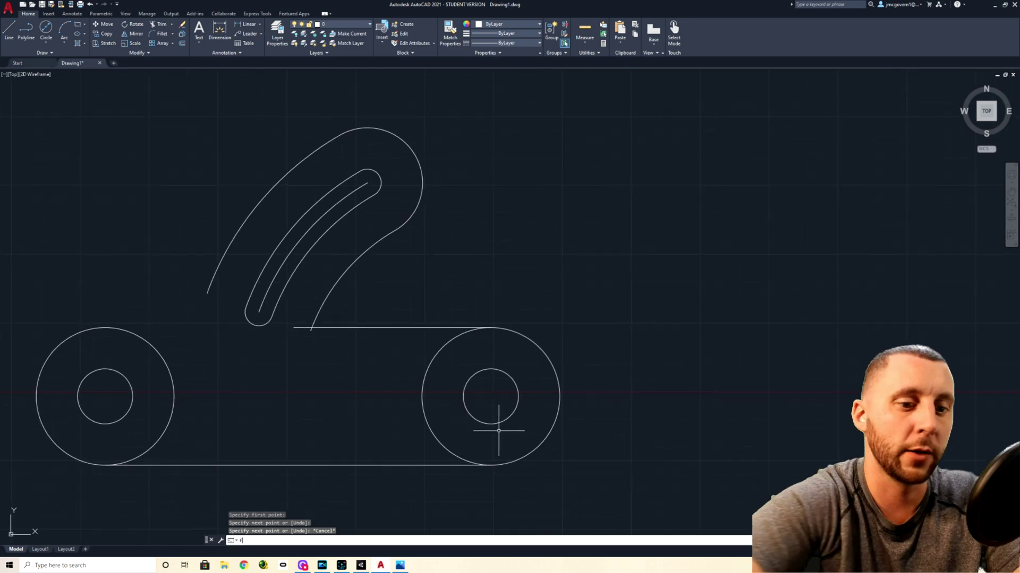
key("Return")
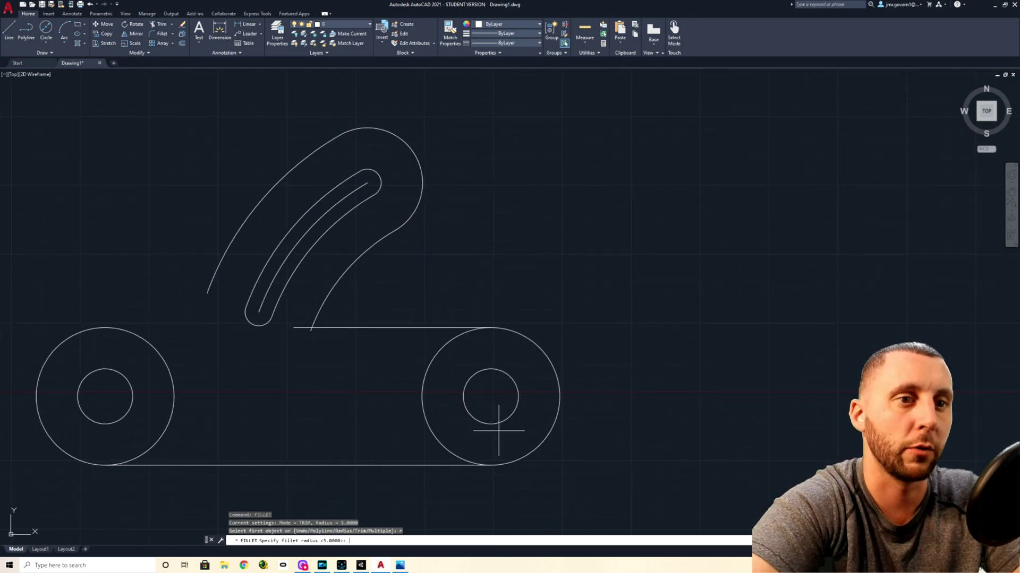
key("alt+Tab")
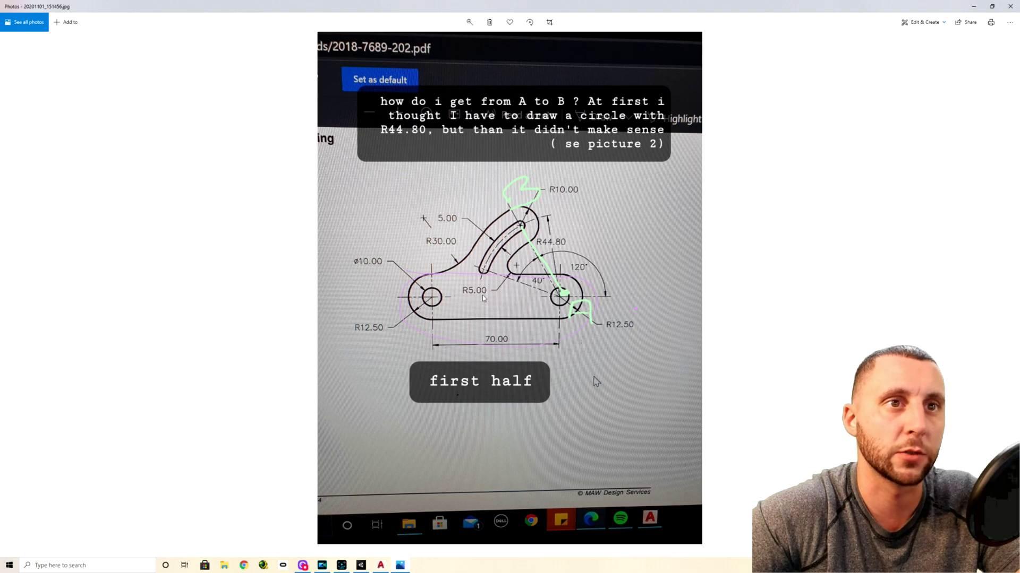
left_click(380, 565)
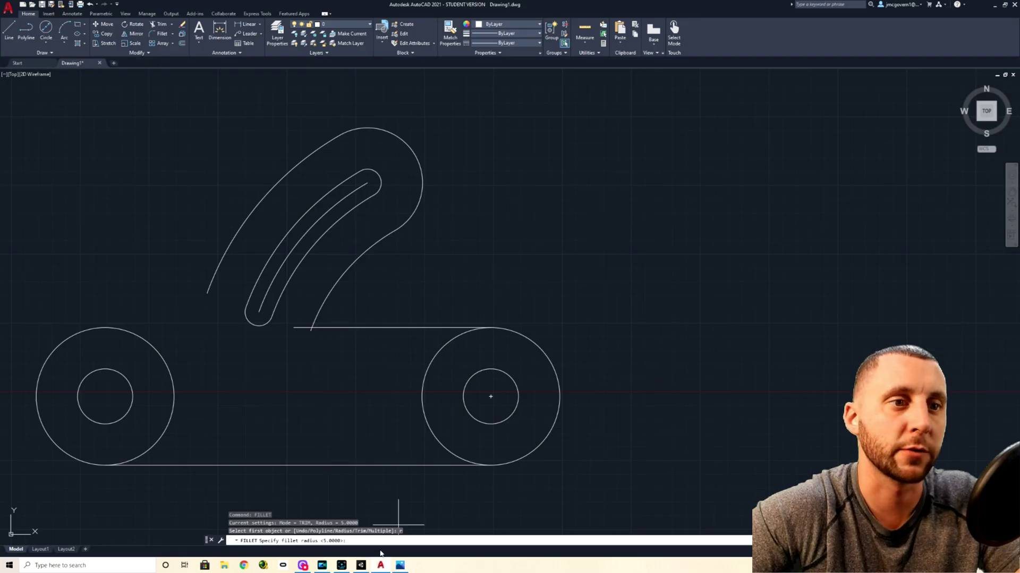
type("5")
key("Return")
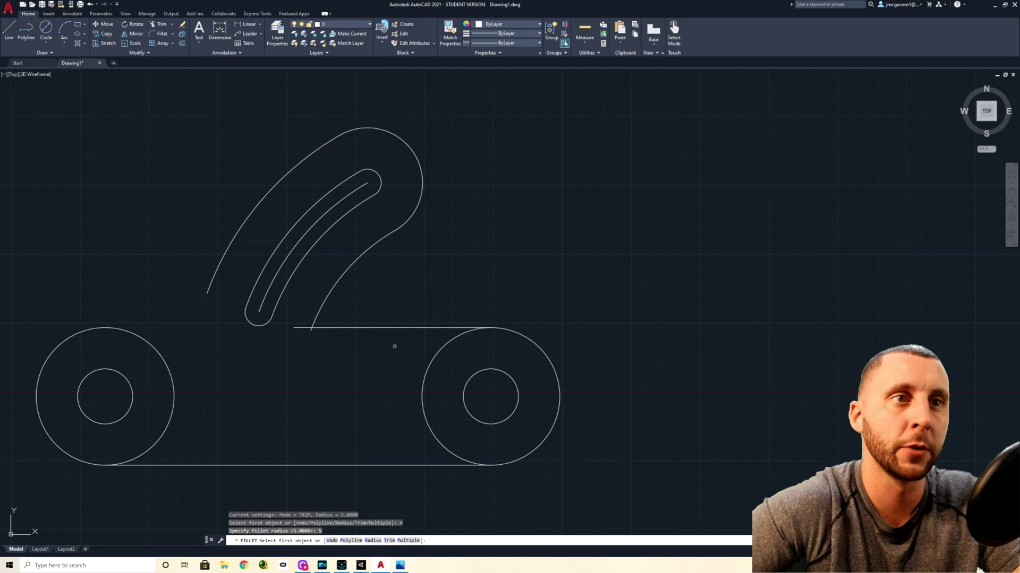
left_click(369, 328)
left_click(339, 278)
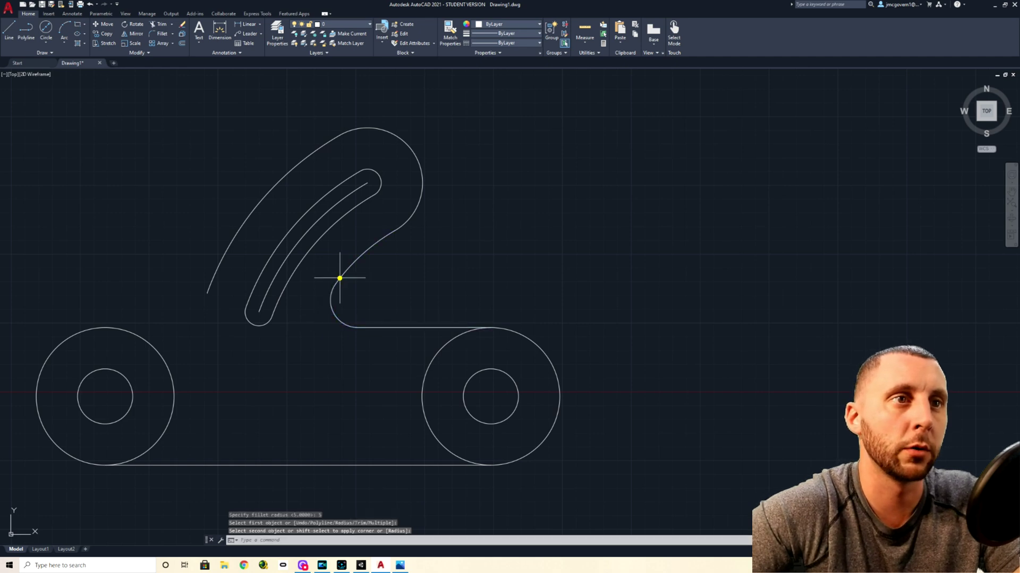
scroll(473, 379, "down", 3)
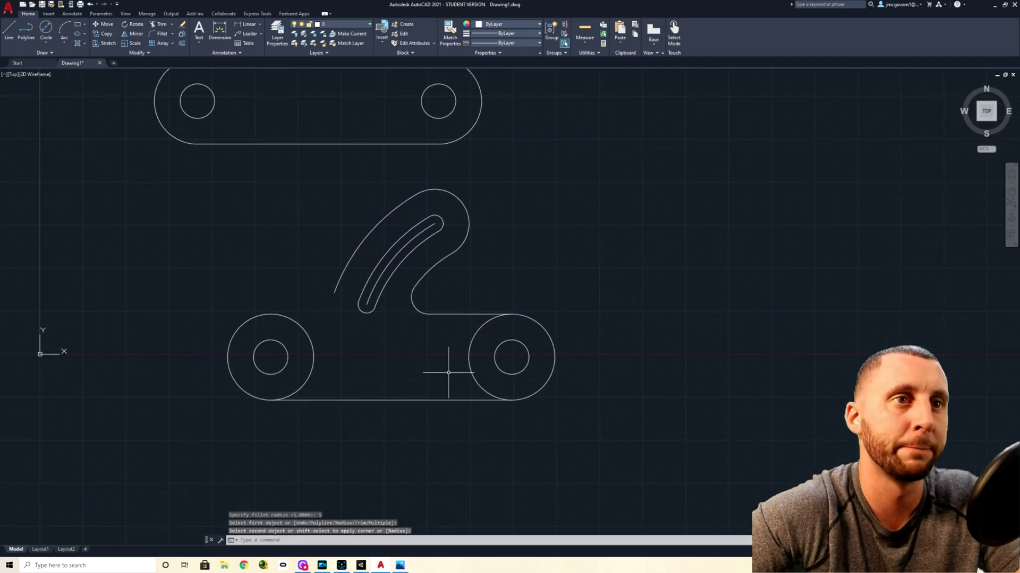
Trim away the inner half of the right outer circle and erase the slot's center arc.
key("Escape")
type("tr")
key("Return")
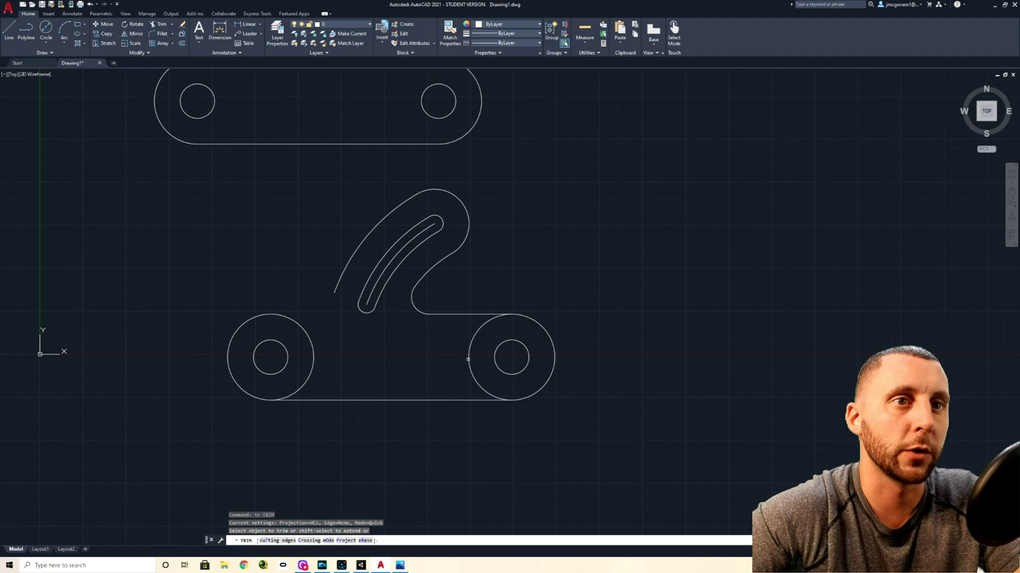
left_click(470, 358)
key("Escape")
left_click(387, 273)
key("Delete")
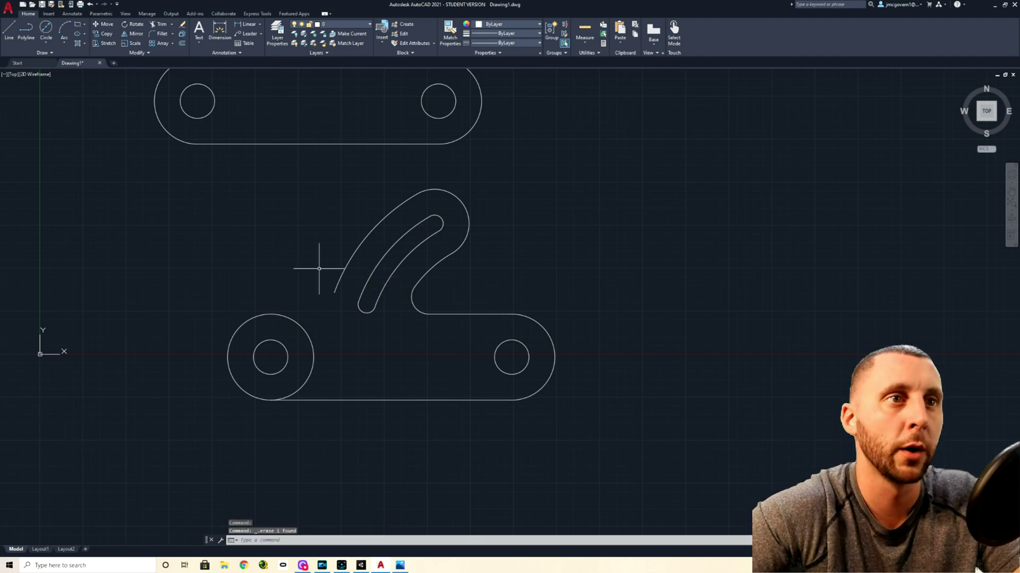
Check the blend radius in the reference photo and try to draw a radius 30 circle tangent to the left outer circle and arm's outer arc.
key("alt+Tab")
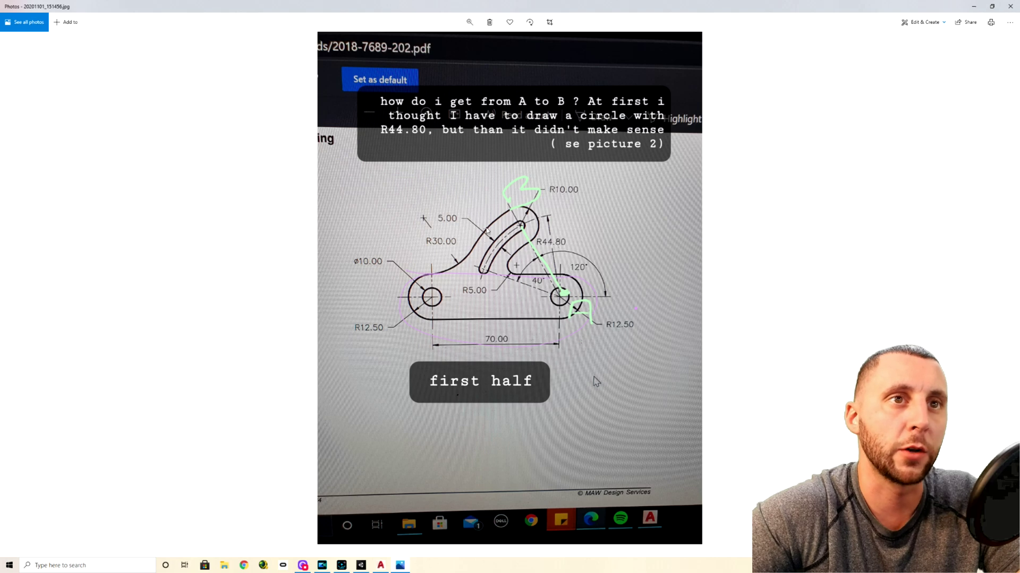
key("alt+Tab")
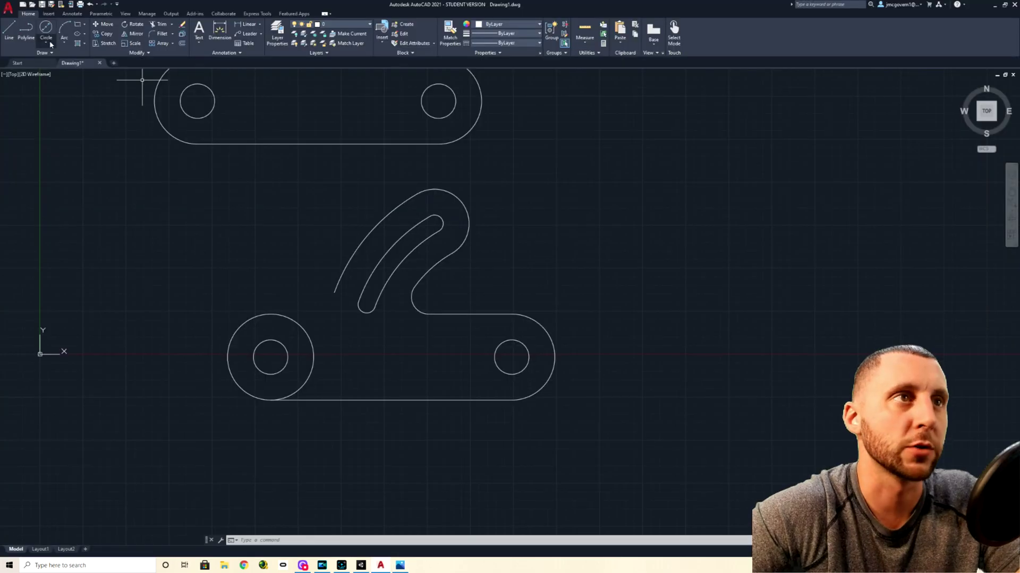
left_click(46, 44)
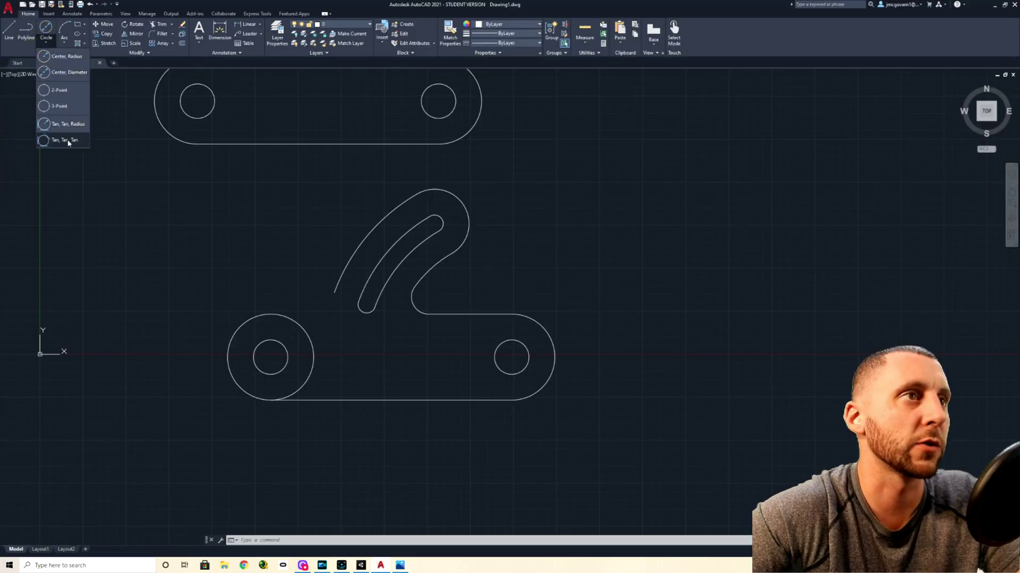
left_click(69, 125)
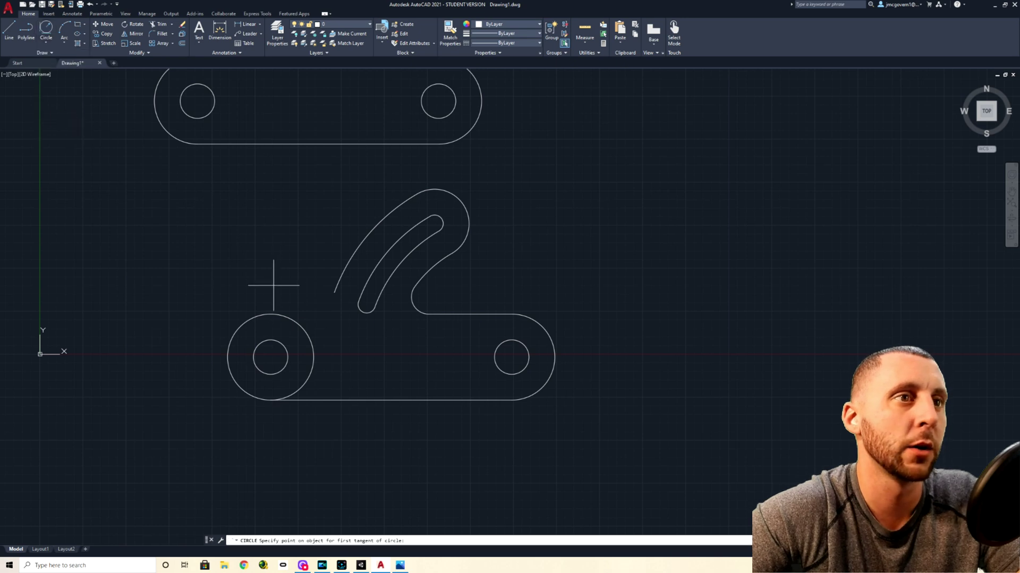
left_click(270, 312)
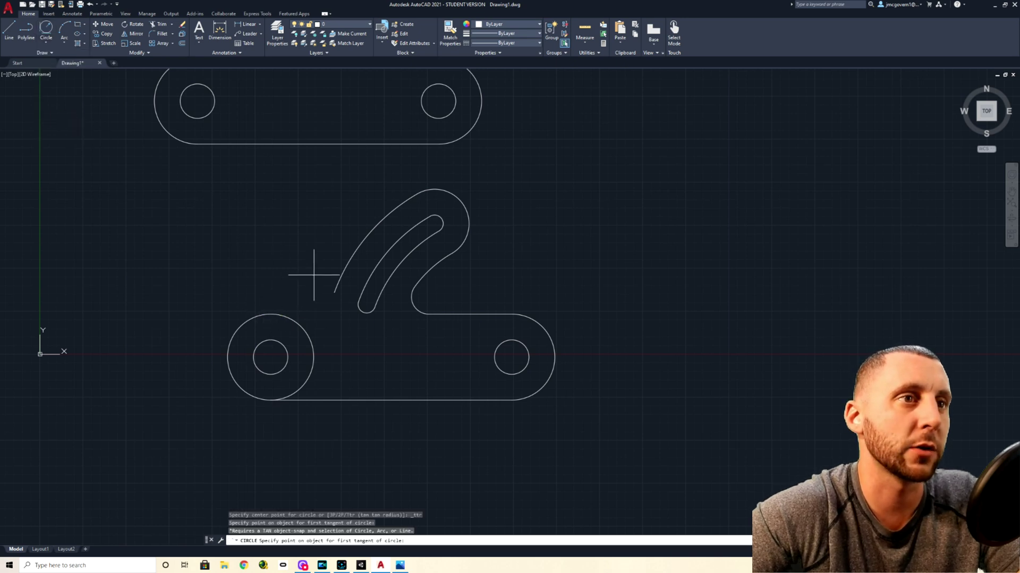
left_click(353, 254)
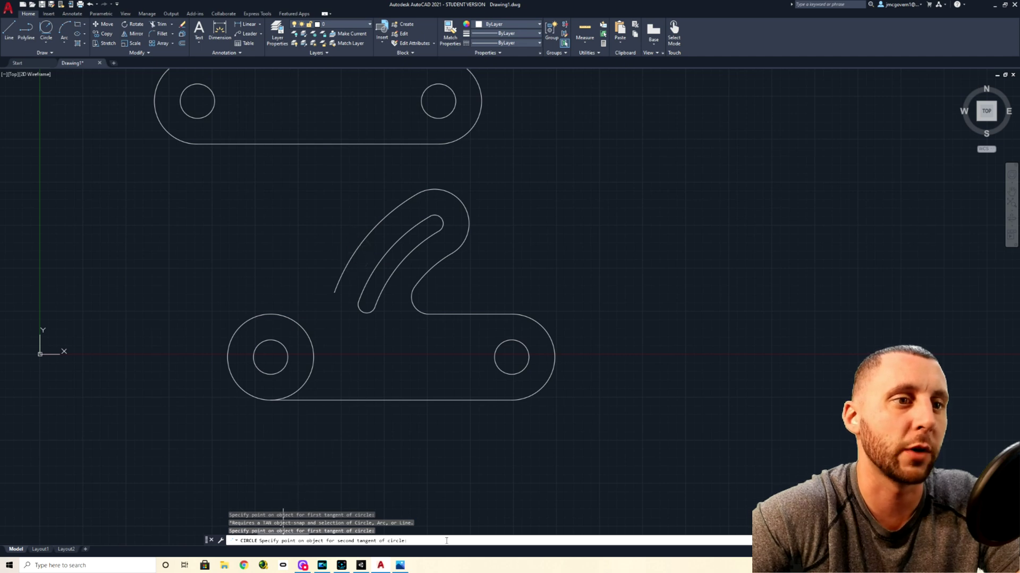
key("alt")
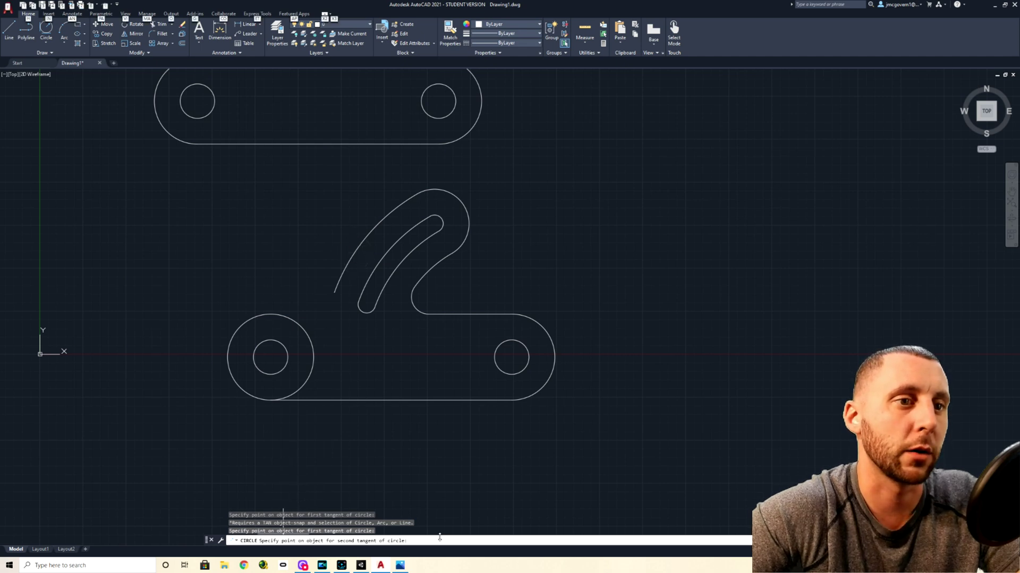
left_click(345, 267)
key("alt+Tab")
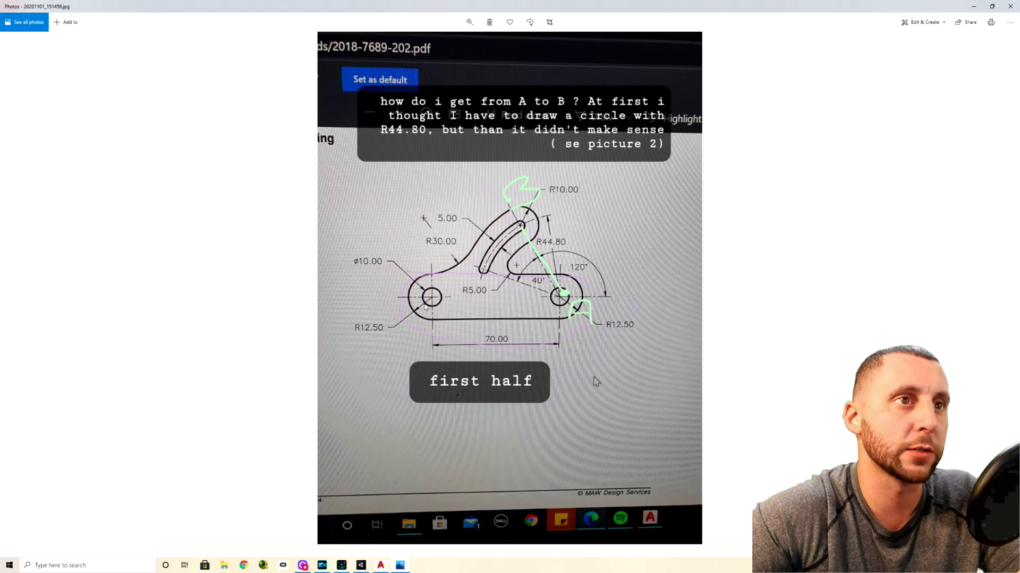
key("alt+Tab")
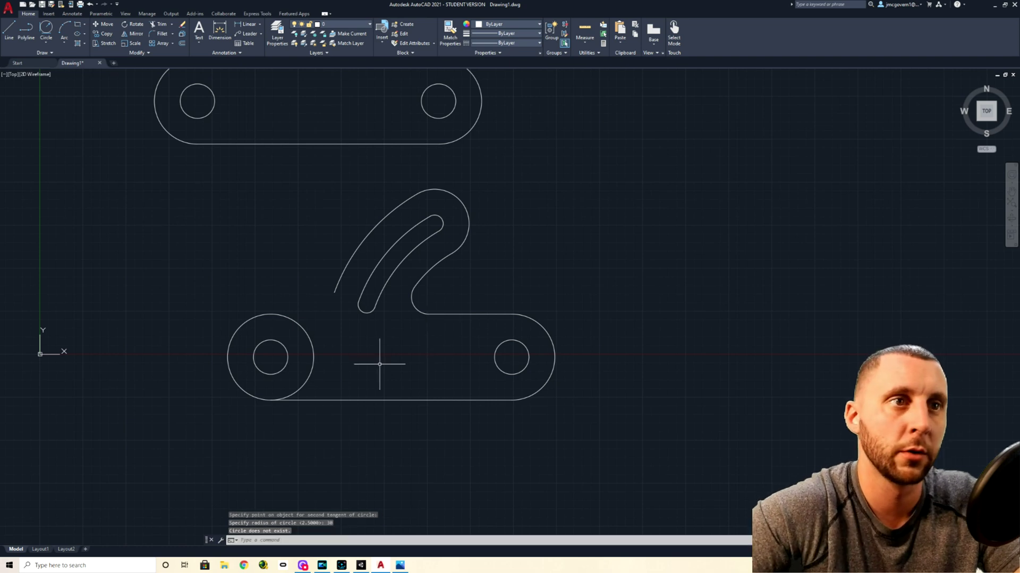
key("Escape")
Draw a tangent-tangent-radius circle of radius 30 touching the left outer circle and the arm's outer arc.
left_click(48, 29)
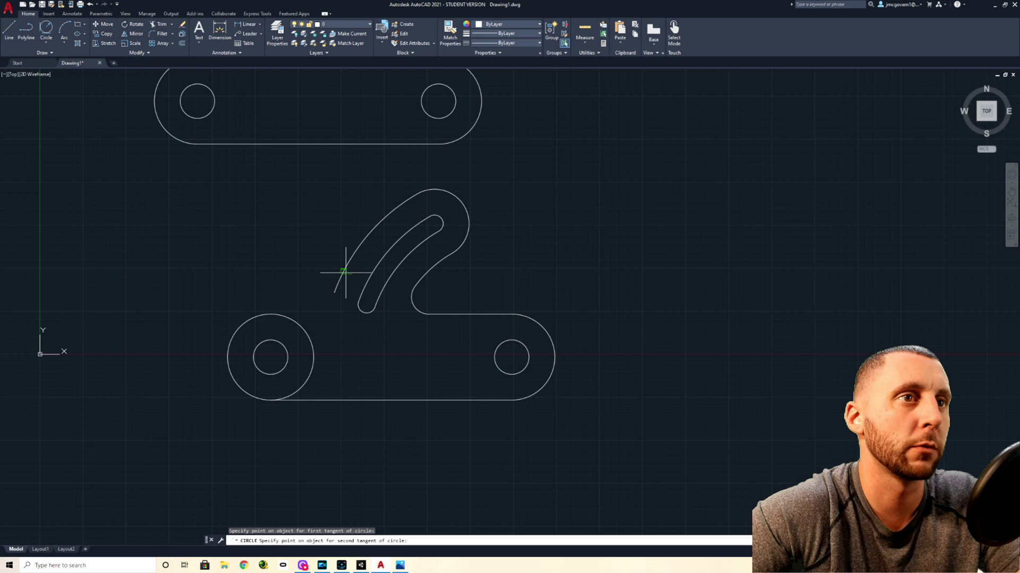
left_click(345, 272)
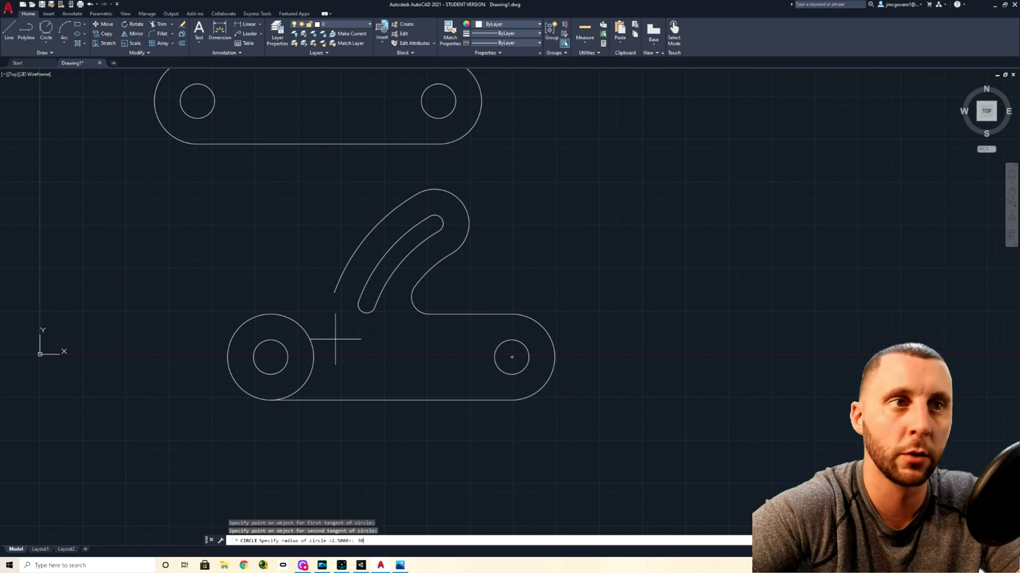
key("Return")
Trim the radius 30 circle to the blend arc, and trim the outer arc's overhanging end and the left outer circle's inner half.
type("tr")
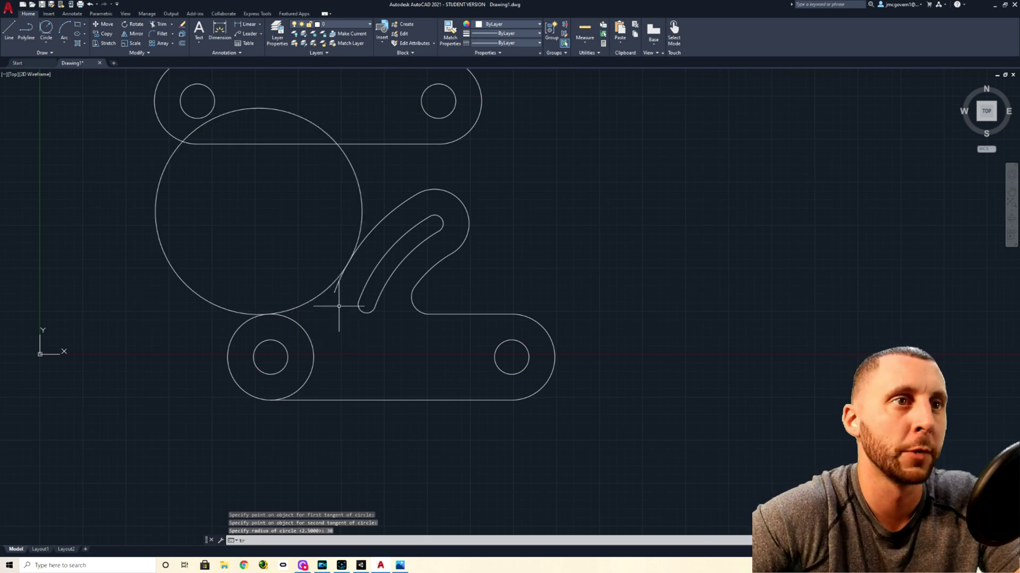
key("Return")
left_click(337, 290)
left_click(360, 223)
left_click(301, 118)
left_click(175, 151)
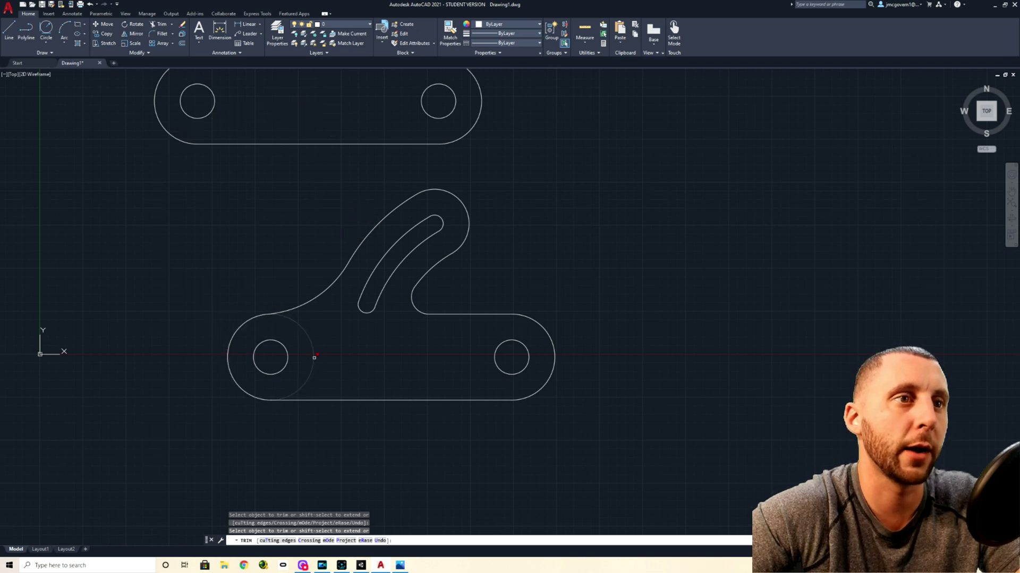
key("Escape")
scroll(313, 358, "down", 4)
middle_click_drag(371, 348, 347, 382)
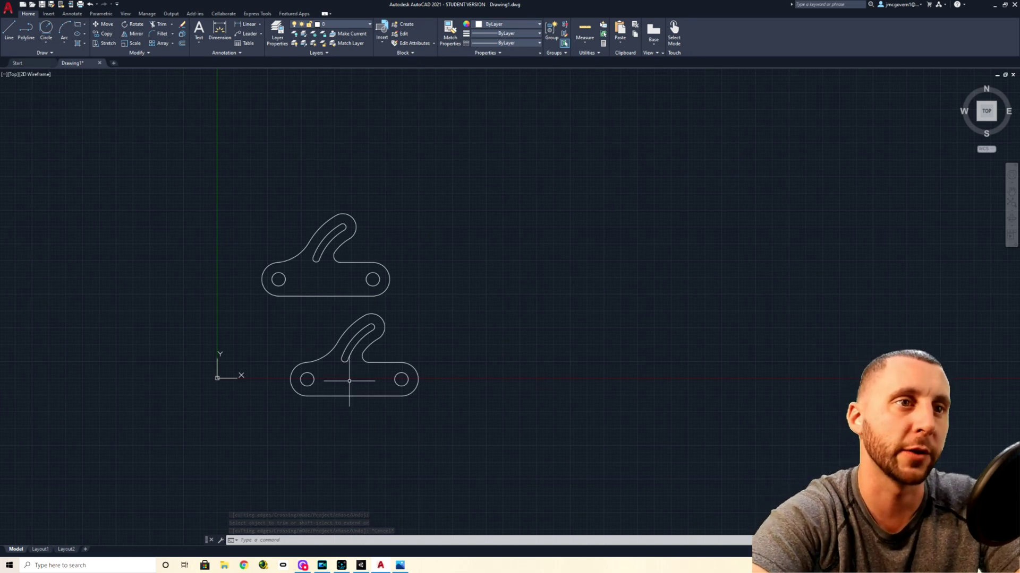
scroll(345, 396, "up", 4)
scroll(344, 401, "up", 2)
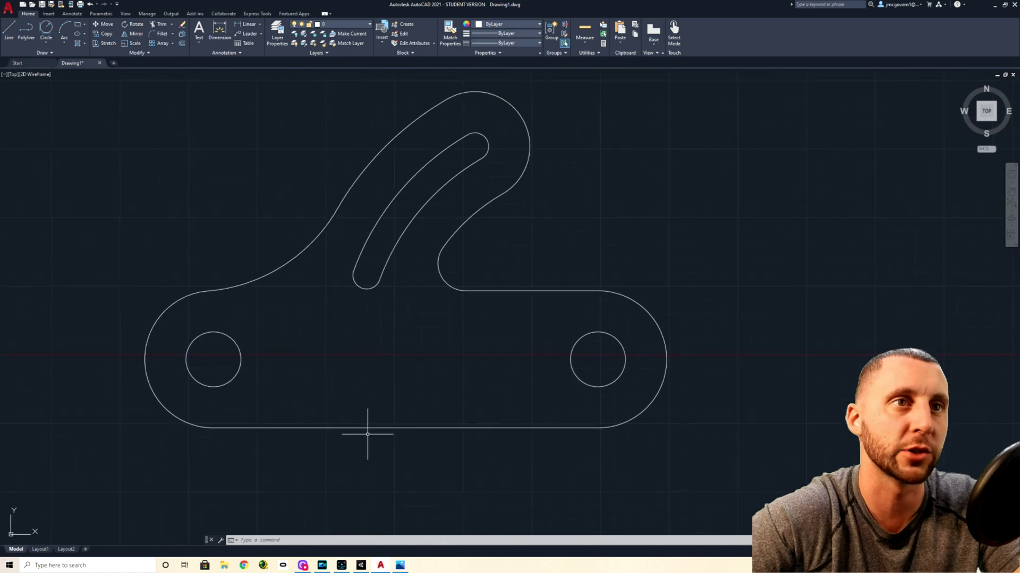